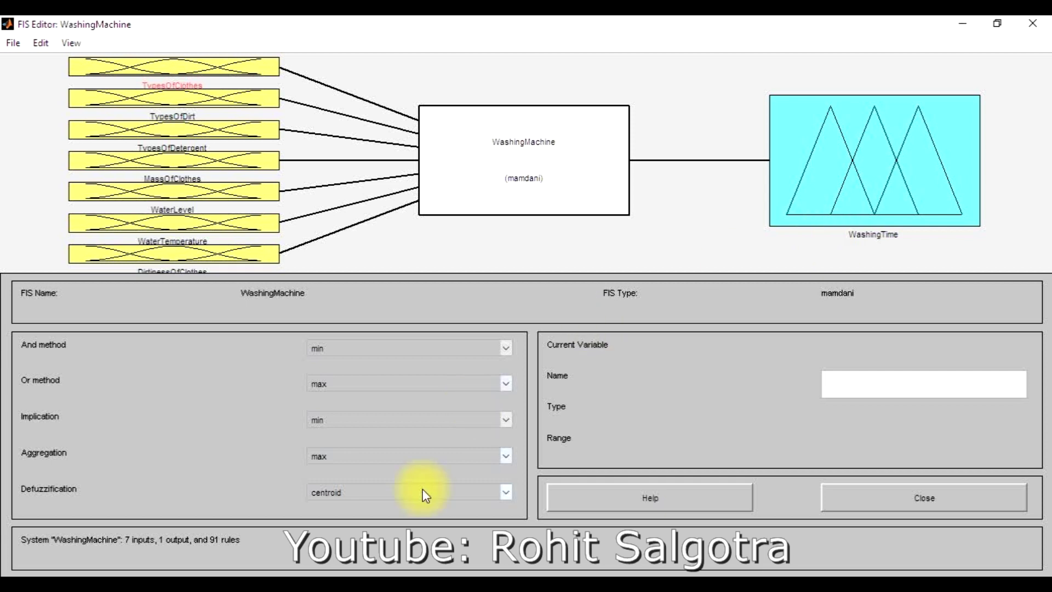
- Bring up the WashingMachineInputOutput.txt notes beside the WashingMachine FIS Editor
{"action": "left_click", "coordinate": [396, 506]}
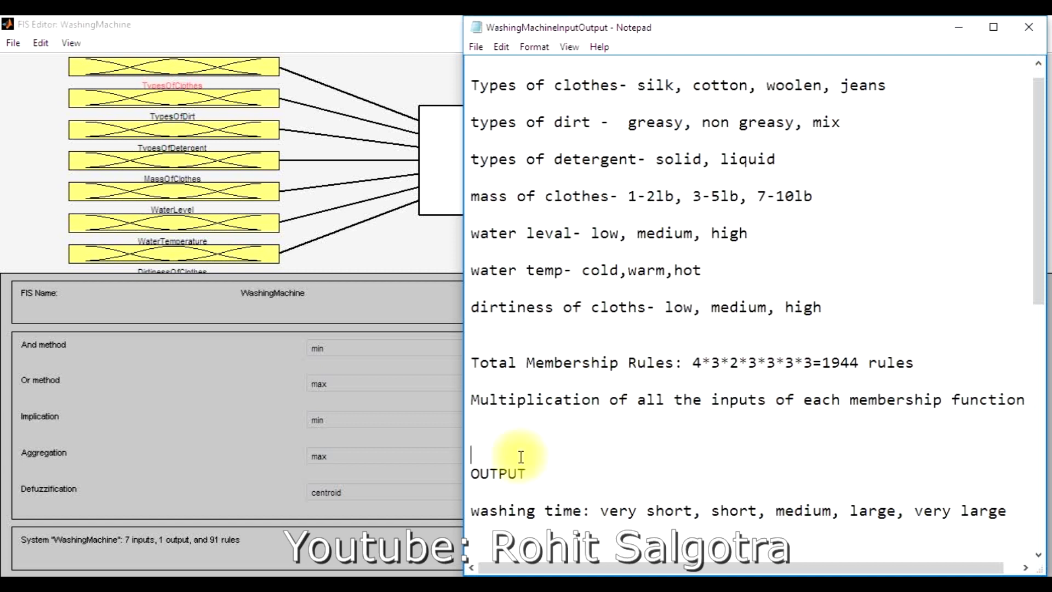
- Review the OUTPUT washing-time terms (short, medium, large, very large), then return to the FIS Editor
{"action": "left_click_drag", "start_coordinate": [527, 475], "coordinate": [469, 475]}
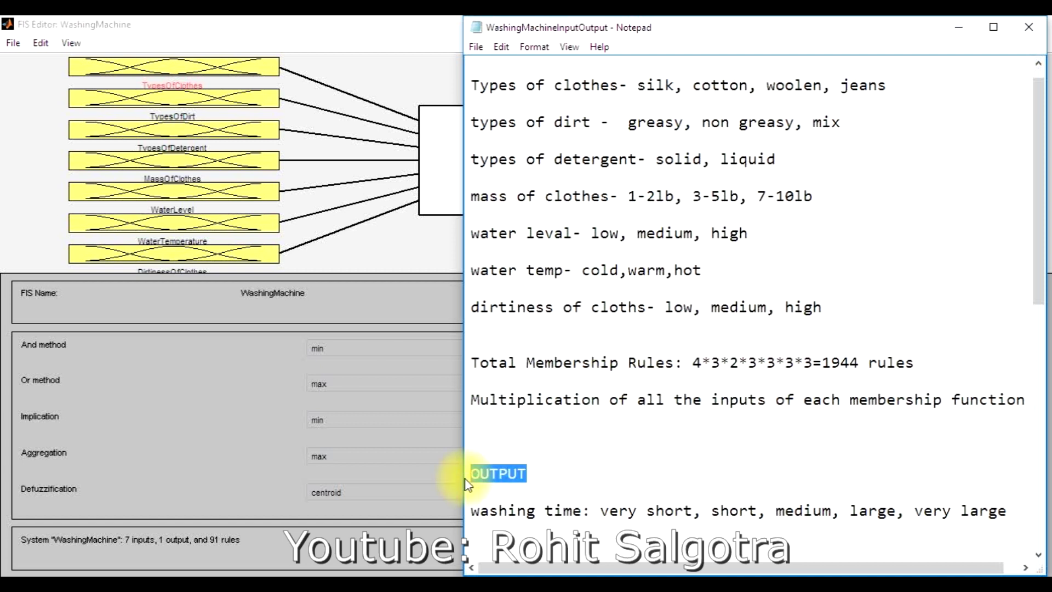
{"action": "left_click", "coordinate": [535, 509]}
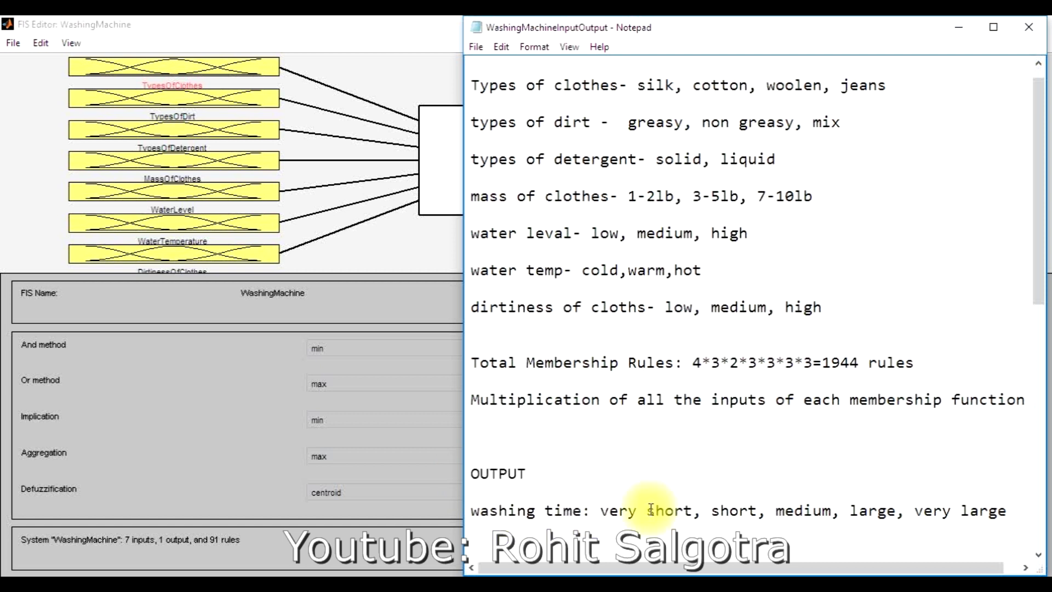
{"action": "left_click", "coordinate": [749, 511]}
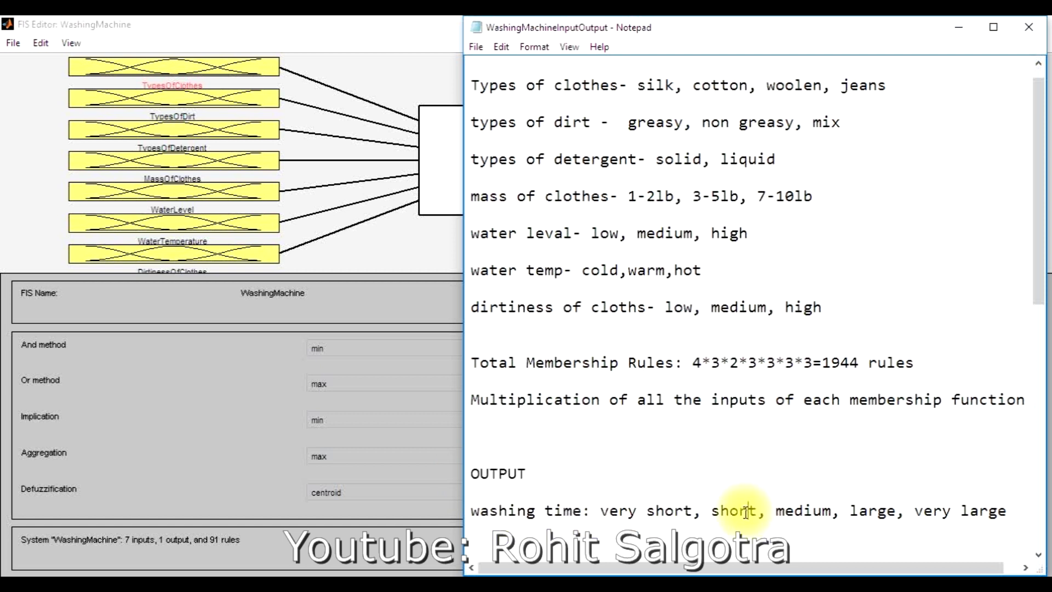
{"action": "left_click", "coordinate": [798, 512]}
{"action": "left_click", "coordinate": [876, 509]}
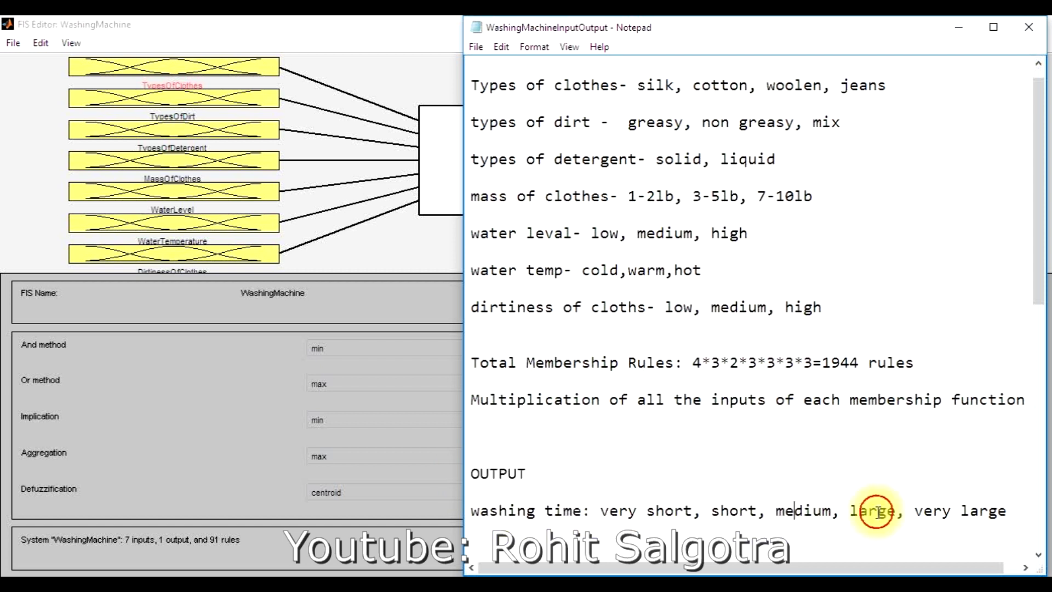
{"action": "left_click", "coordinate": [958, 521]}
{"action": "left_click", "coordinate": [956, 504]}
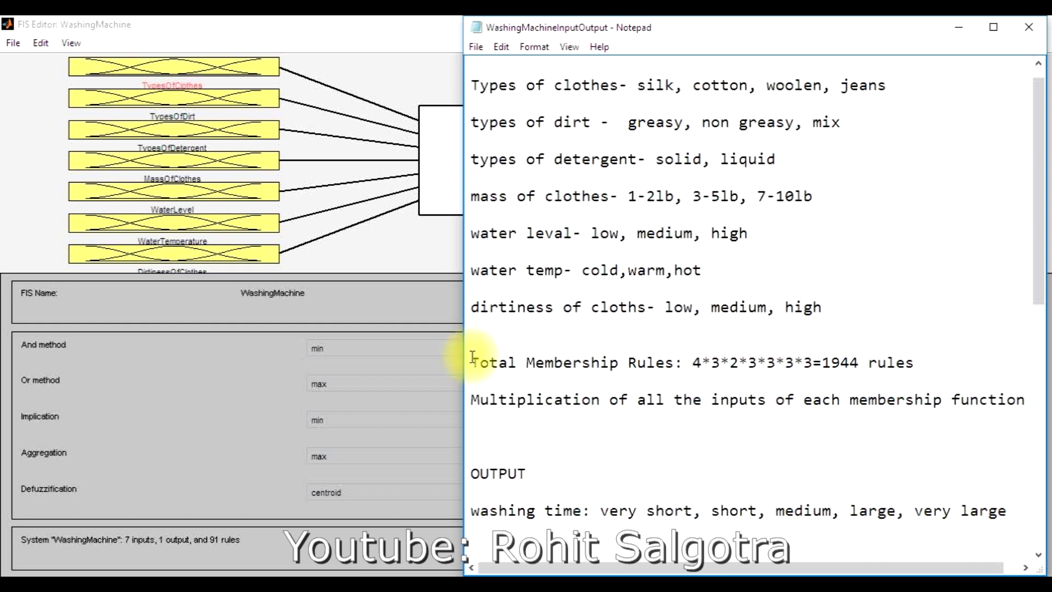
{"action": "left_click", "coordinate": [364, 242]}
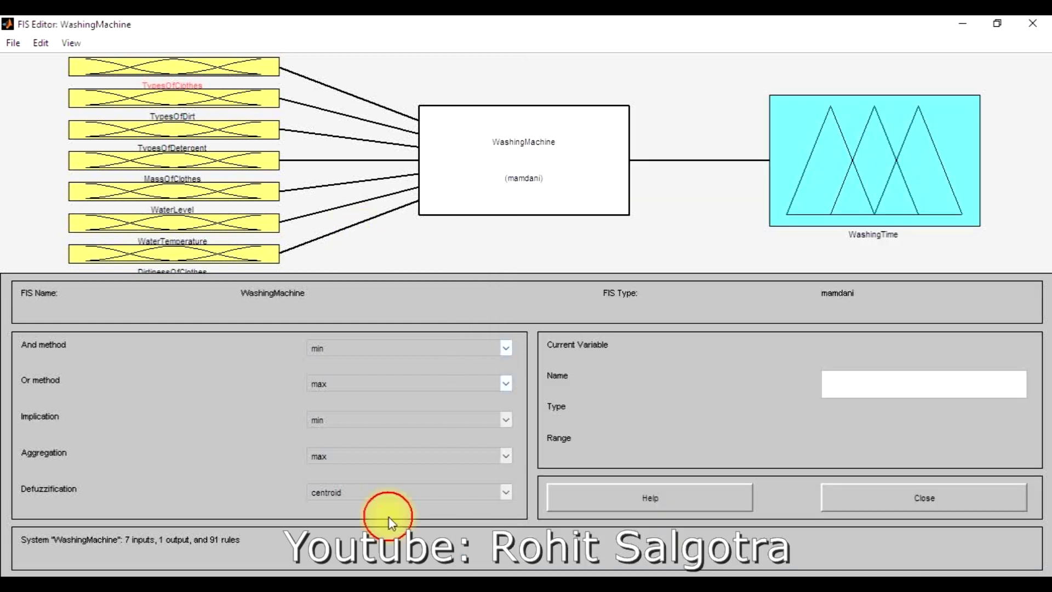
- Run clear all and clc, then launch a new empty fuzzy system with fuzzy
{"action": "mouse_move", "coordinate": [329, 573]}
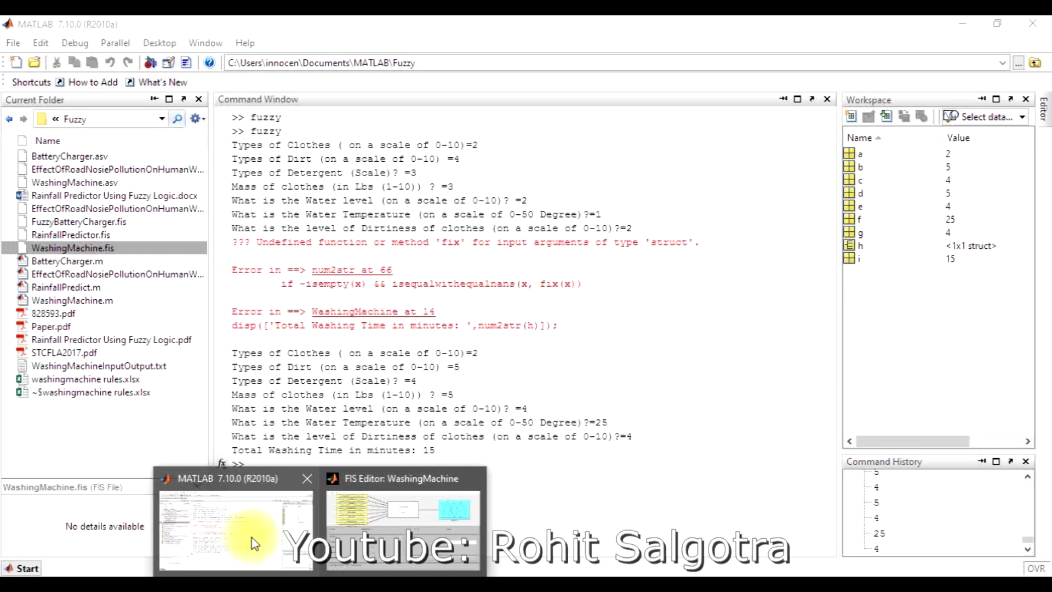
{"action": "left_click", "coordinate": [251, 544]}
{"action": "type", "text": "clear all"}
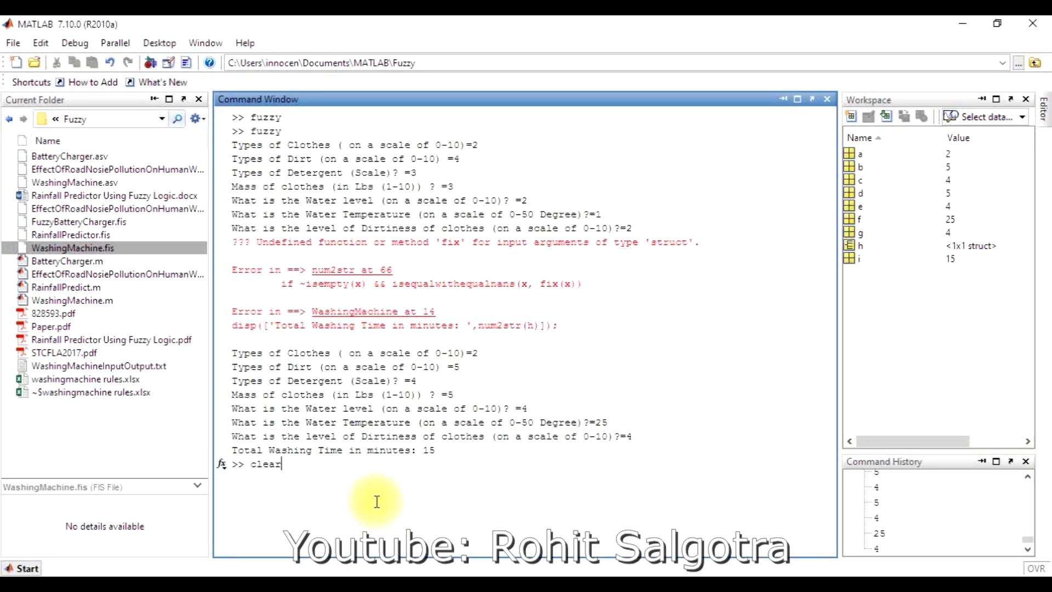
{"action": "key", "text": "Return"}
{"action": "type", "text": "cl"}
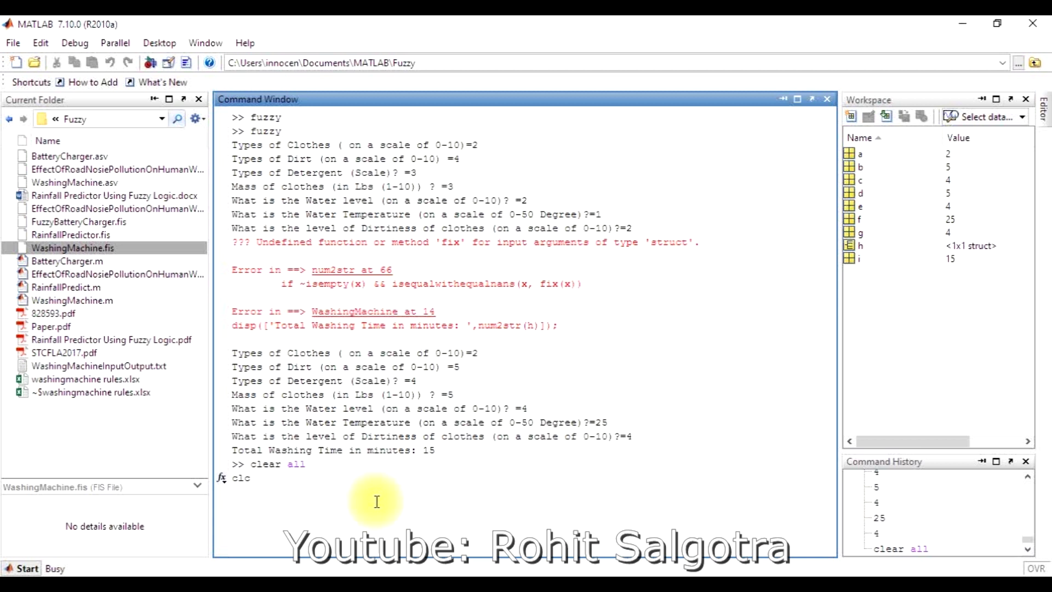
{"action": "type", "text": "c"}
{"action": "key", "text": "Return"}
{"action": "type", "text": "fuzzy"}
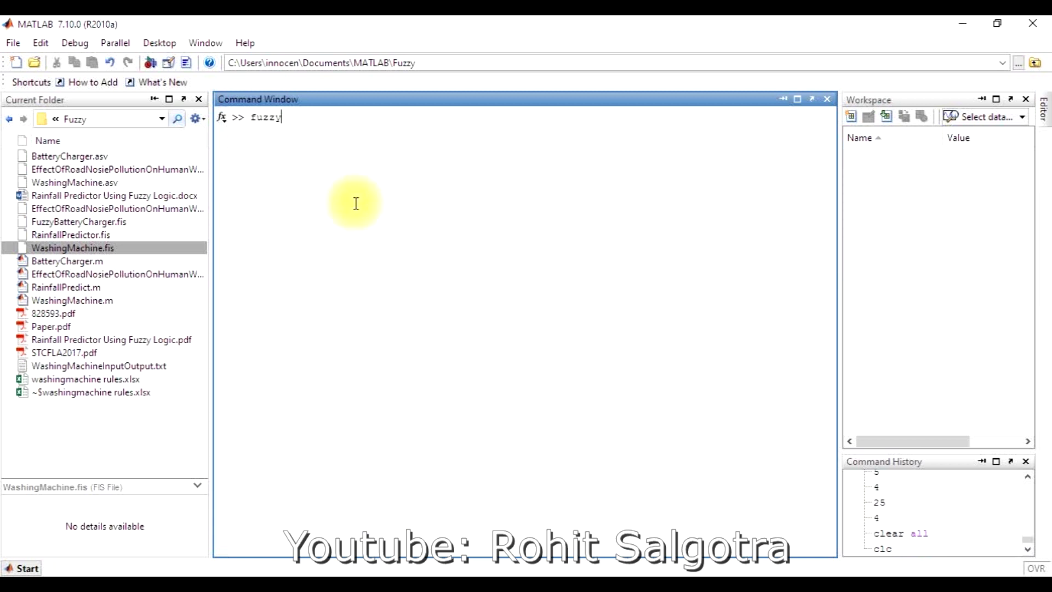
{"action": "key", "text": "Return"}
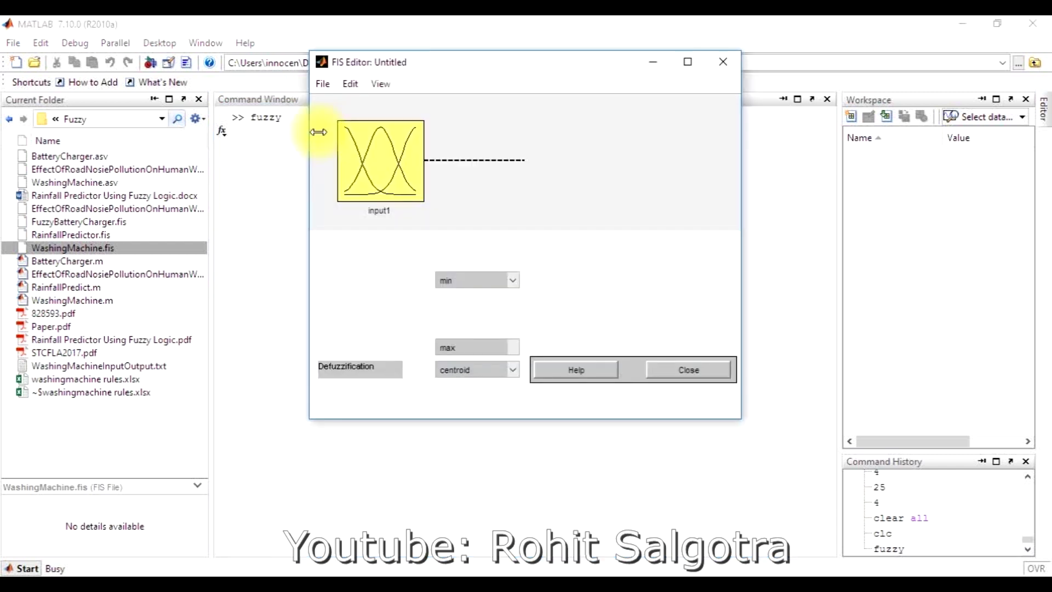
- Position the new FIS Editor on the left beside the input/output notes
{"action": "left_click", "coordinate": [351, 84]}
{"action": "mouse_move", "coordinate": [356, 123]}
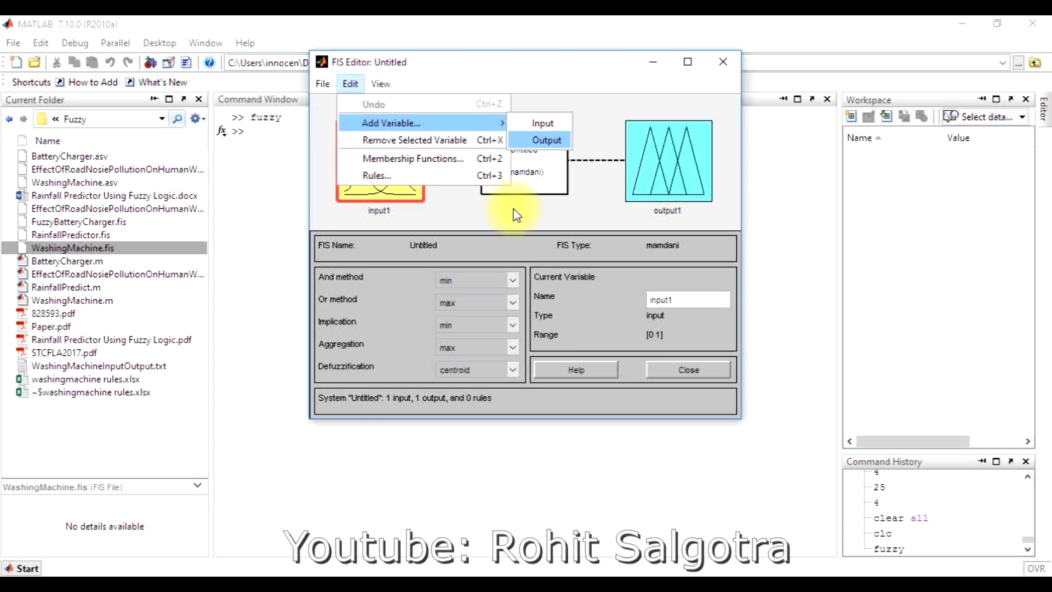
{"action": "left_click", "coordinate": [539, 68]}
{"action": "left_click_drag", "start_coordinate": [539, 68], "coordinate": [377, 75]}
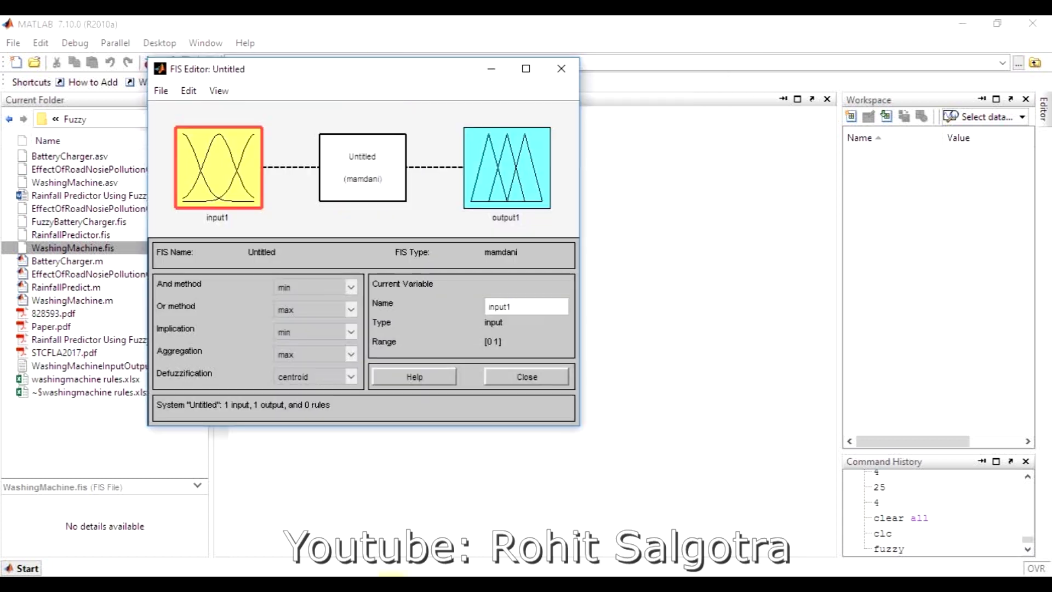
{"action": "left_click", "coordinate": [390, 575]}
{"action": "left_click_drag", "start_coordinate": [333, 81], "coordinate": [222, 101]}
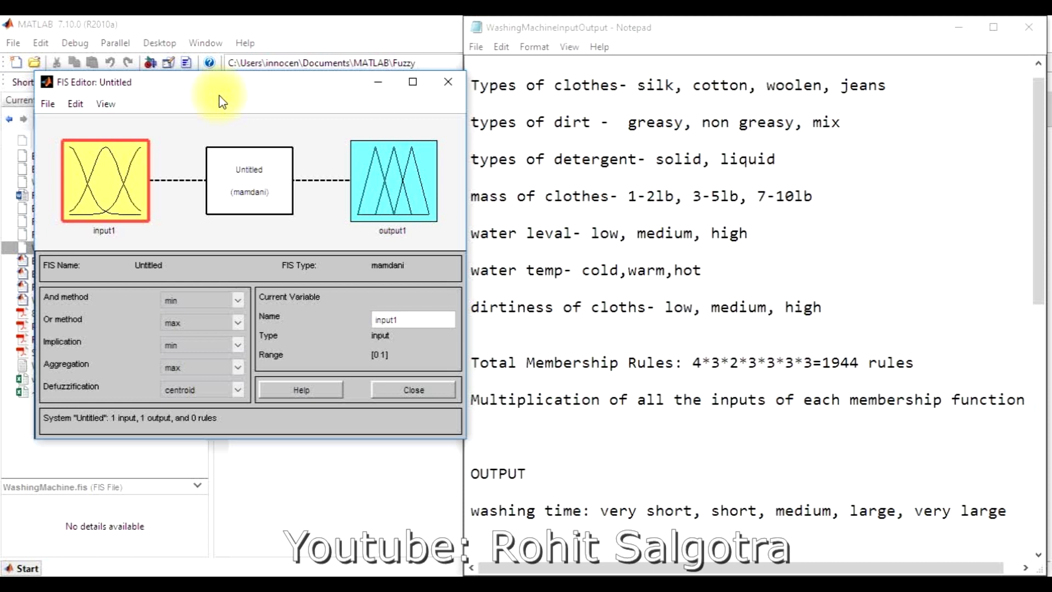
- Add a second input variable and open input1's membership functions
{"action": "left_click", "coordinate": [75, 106]}
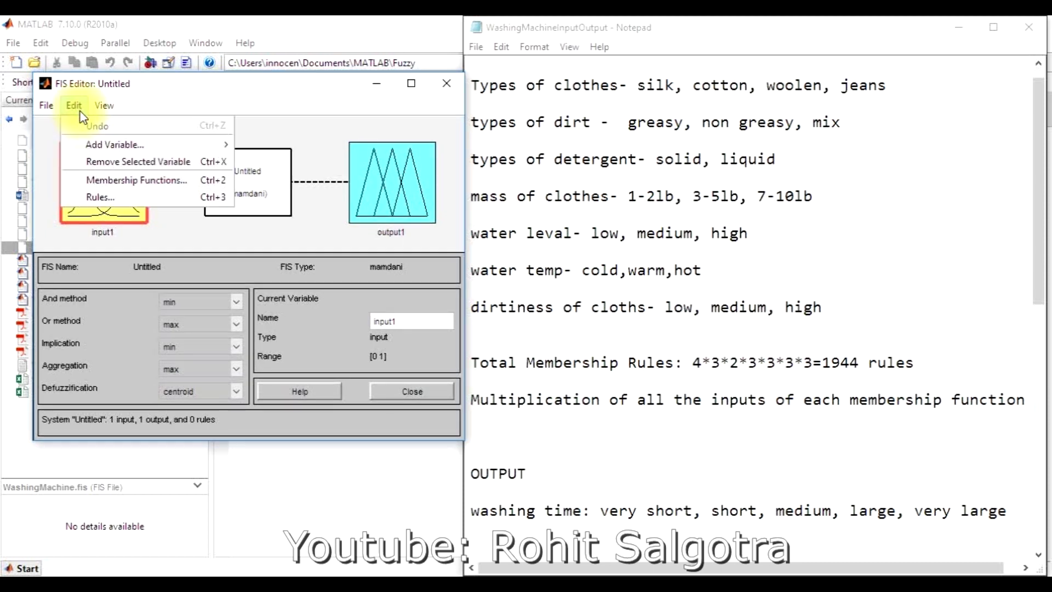
{"action": "mouse_move", "coordinate": [148, 144]}
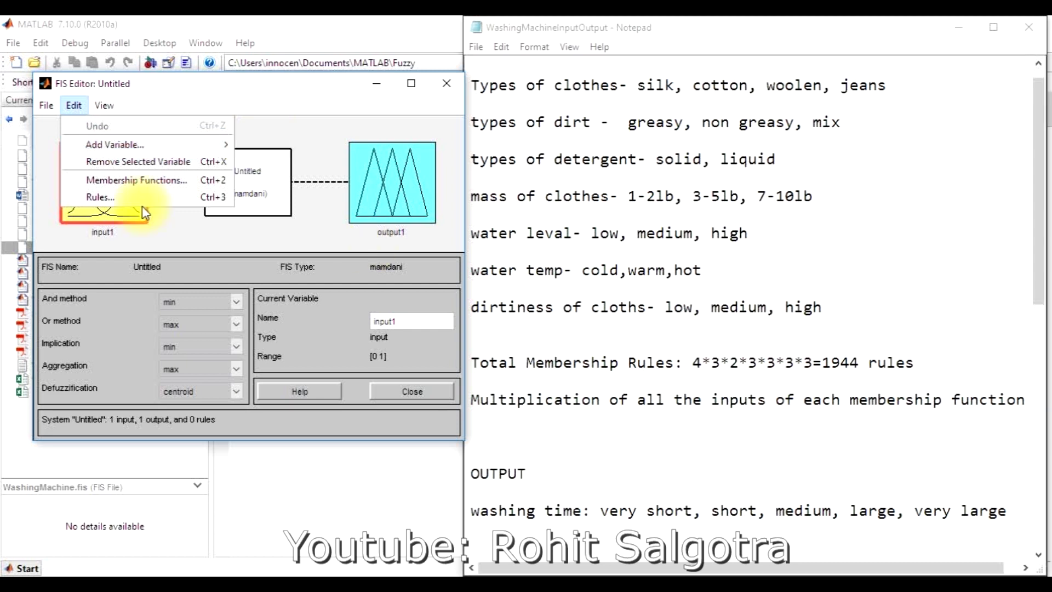
{"action": "left_click", "coordinate": [259, 144]}
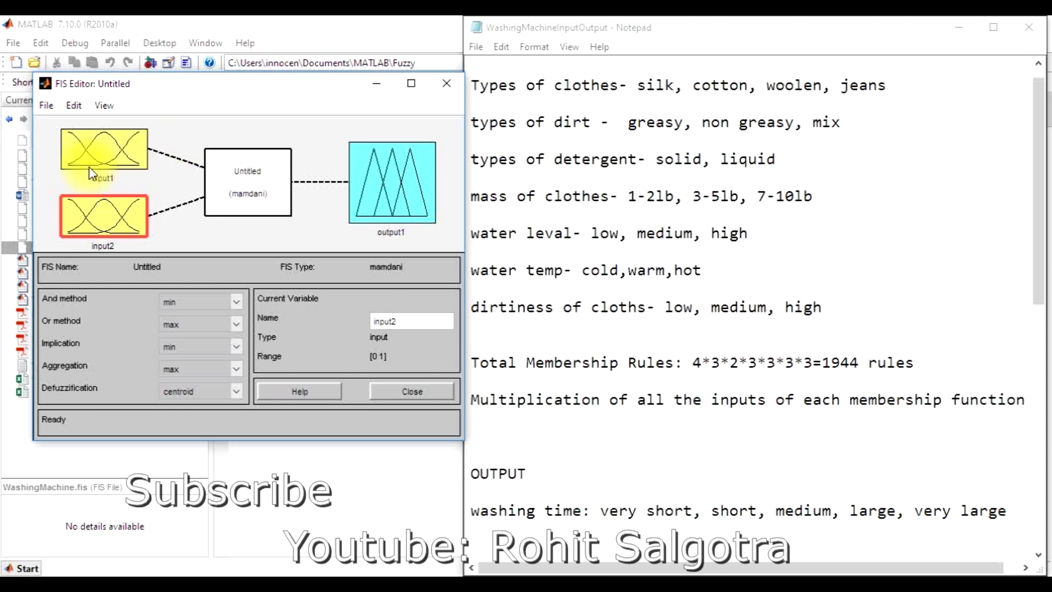
{"action": "left_click", "coordinate": [117, 156]}
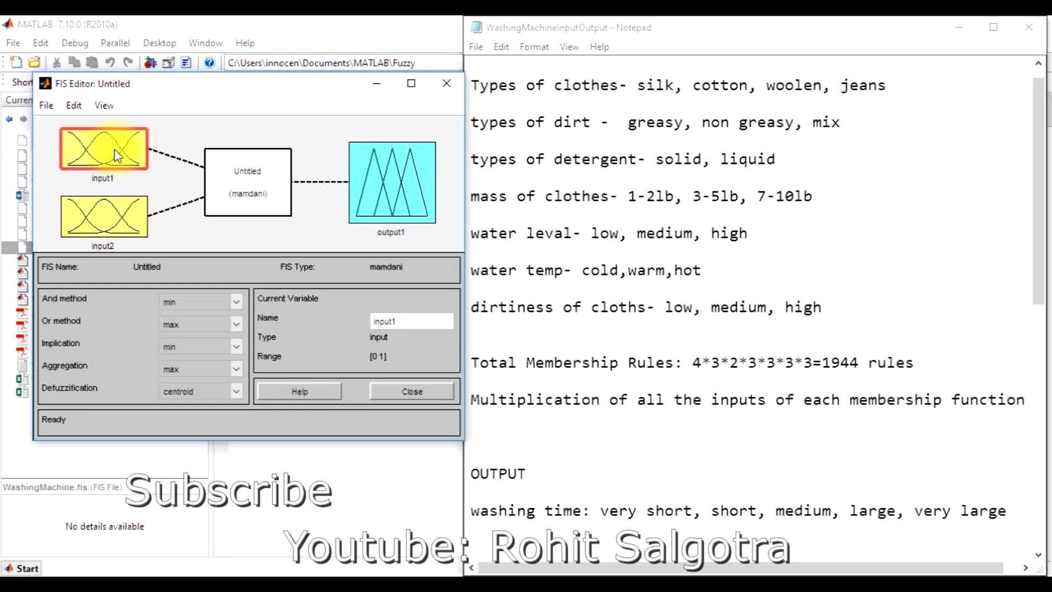
{"action": "double_click", "coordinate": [117, 156]}
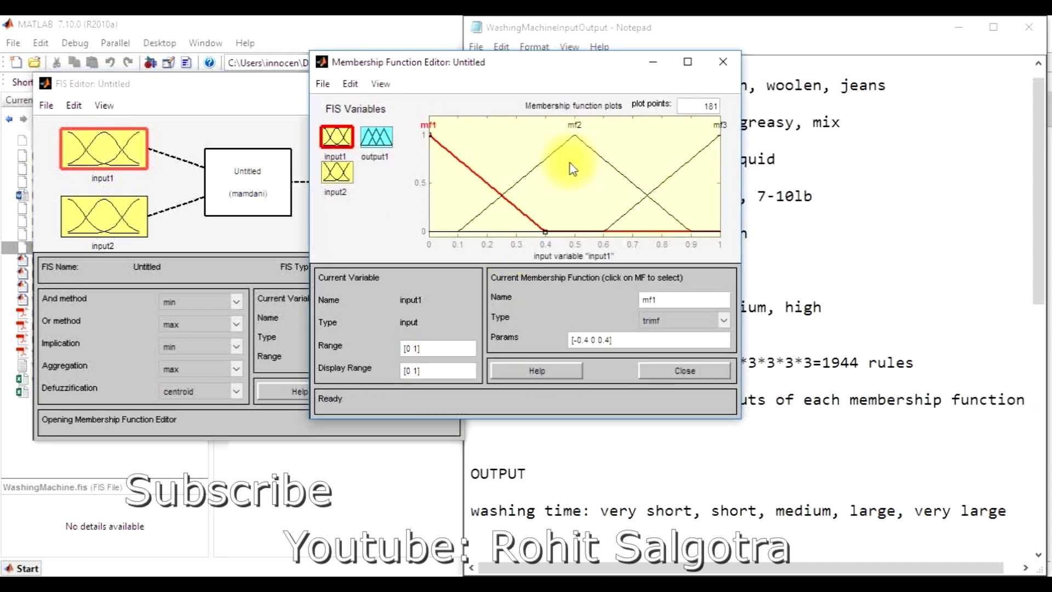
- Nudge mf2 slightly right and set input1's range to [0 10]
{"action": "left_click", "coordinate": [550, 154]}
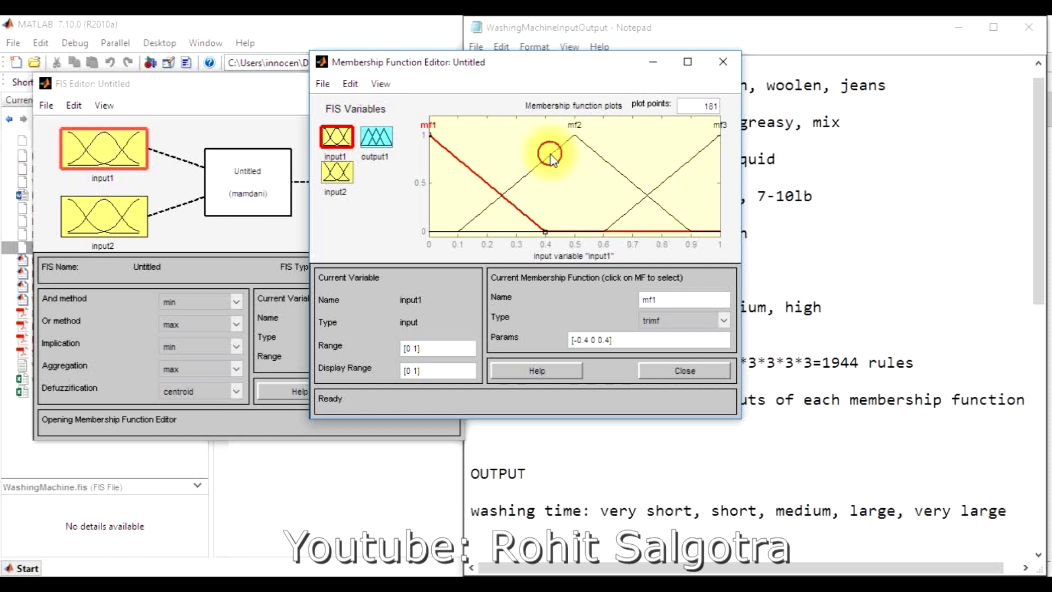
{"action": "mouse_move", "coordinate": [551, 157]}
{"action": "left_mouse_down"}
{"action": "mouse_move", "coordinate": [614, 149]}
{"action": "mouse_move", "coordinate": [527, 154]}
{"action": "mouse_move", "coordinate": [556, 156]}
{"action": "left_mouse_up"}
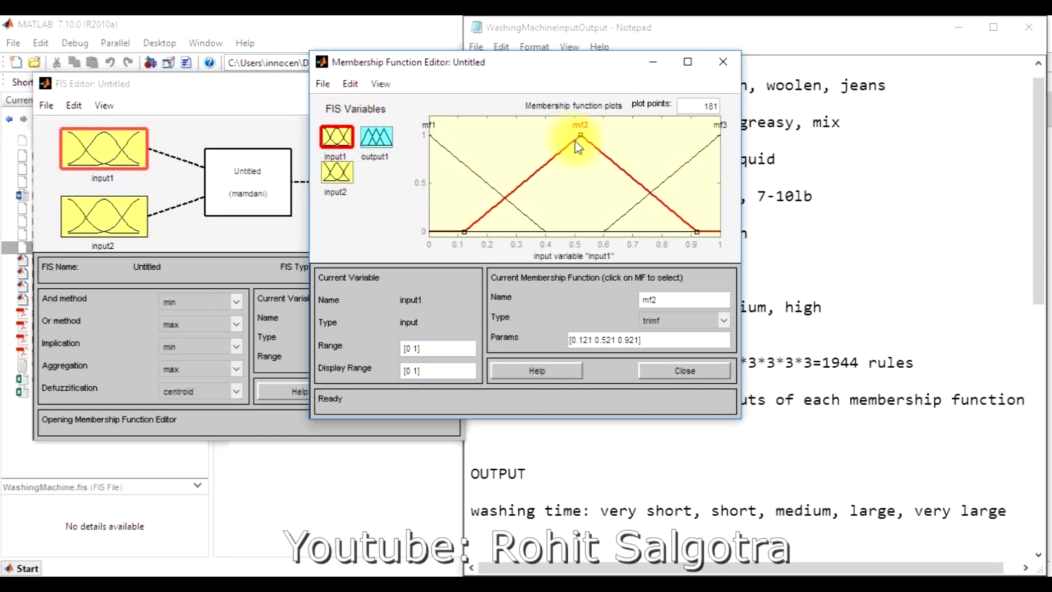
{"action": "double_click", "coordinate": [649, 299]}
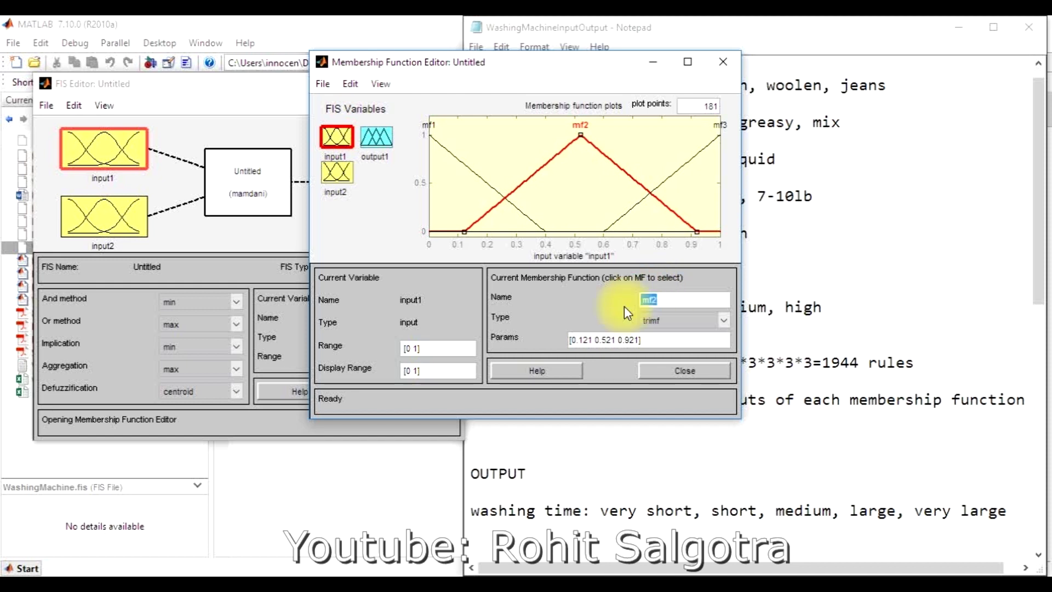
{"action": "left_click", "coordinate": [418, 348]}
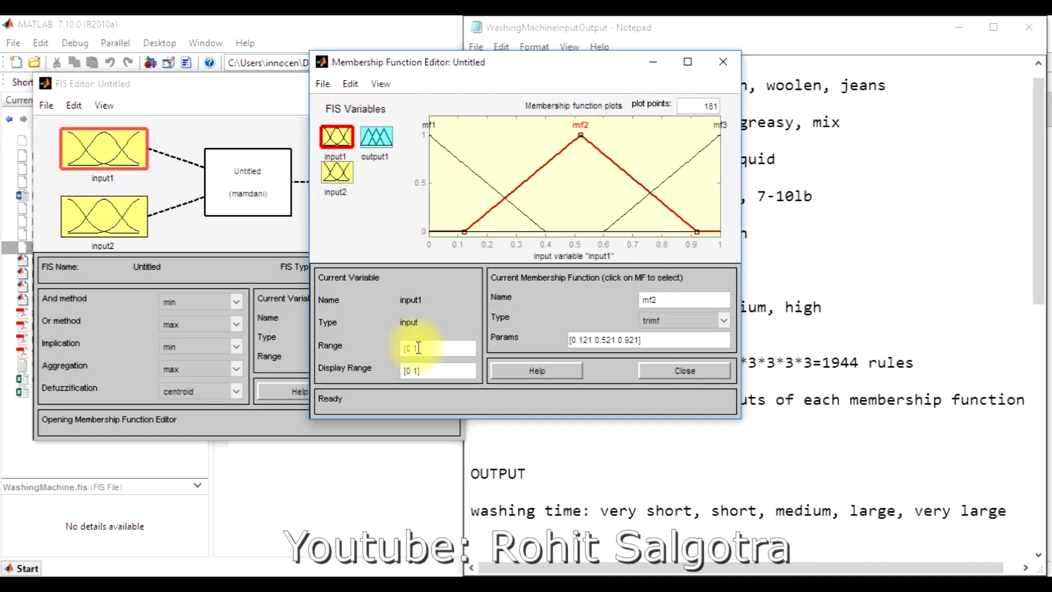
{"action": "type", "text": "0"}
{"action": "key", "text": "Return"}
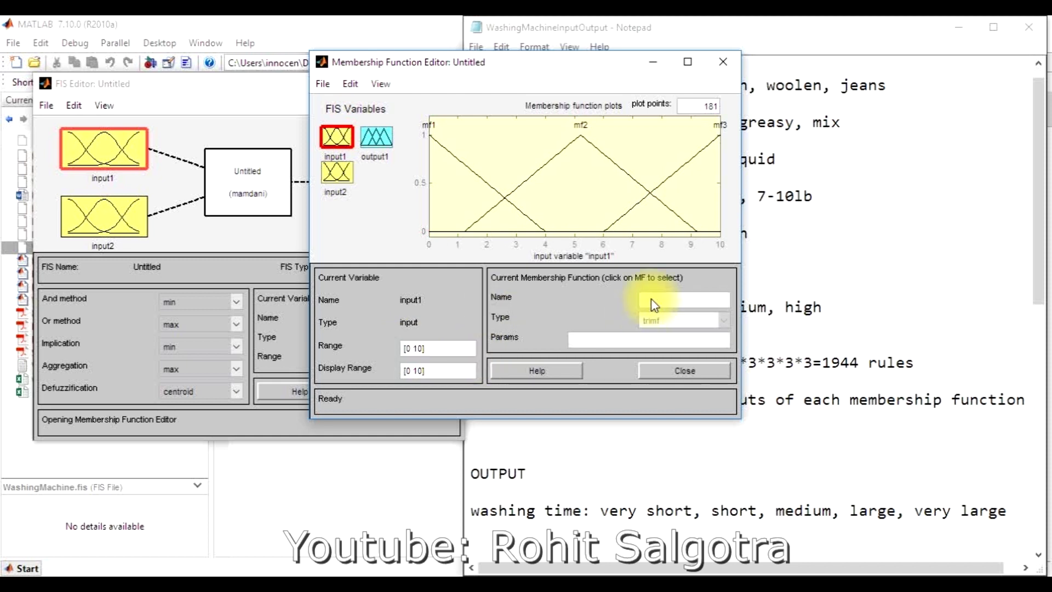
- Keep mf2 as a trimf triangle and close the Membership Function Editor
{"action": "left_click", "coordinate": [610, 160]}
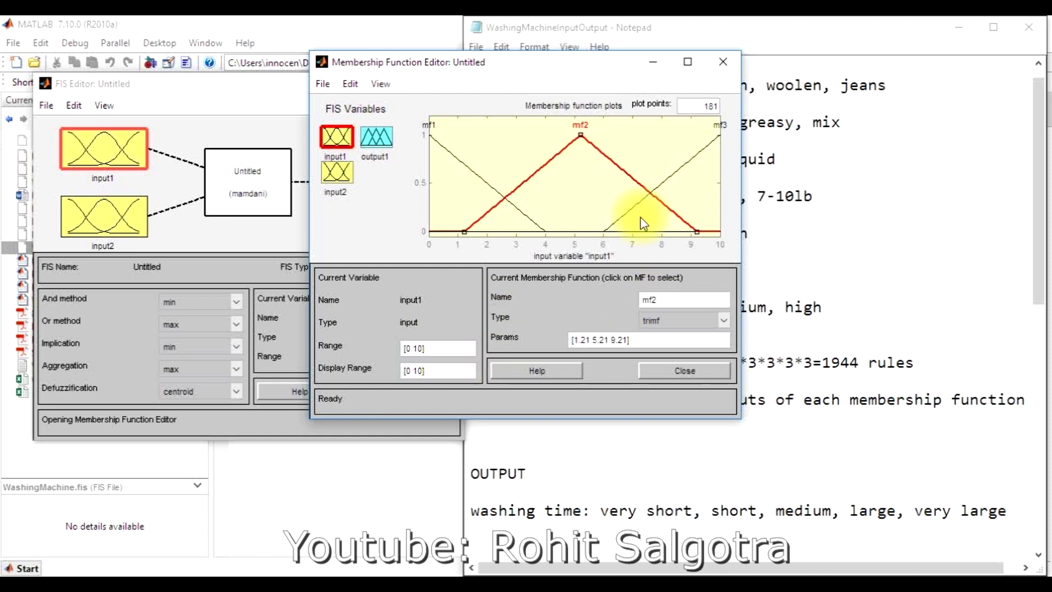
{"action": "left_click", "coordinate": [671, 320]}
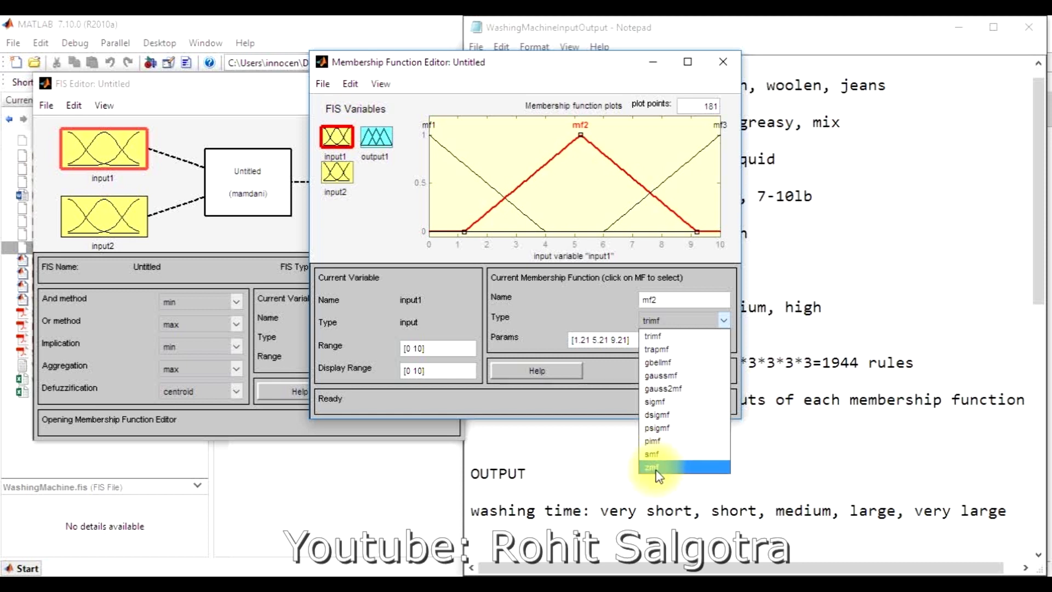
{"action": "left_click", "coordinate": [583, 304]}
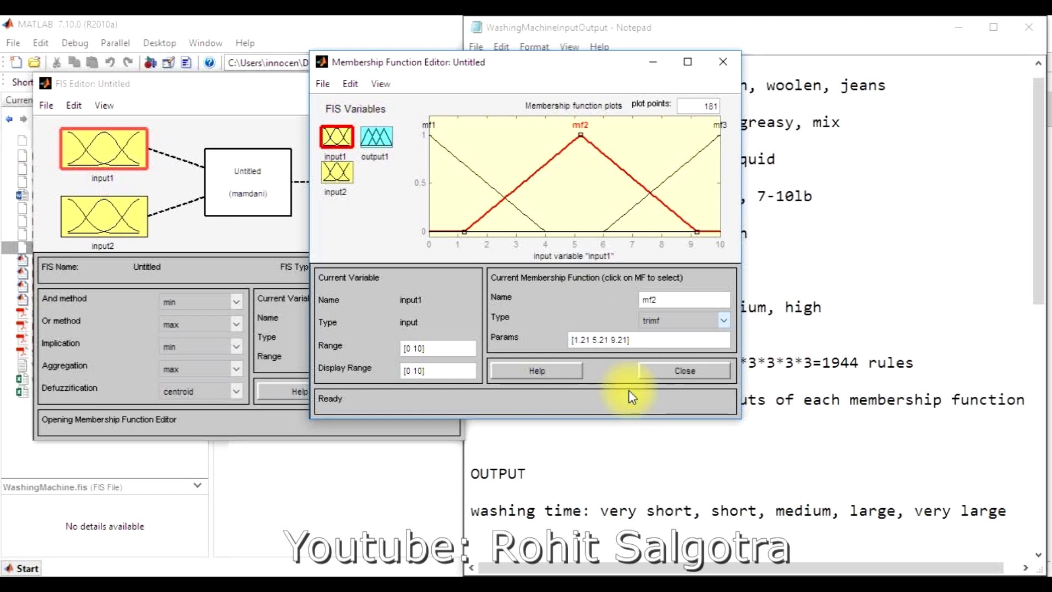
{"action": "left_click", "coordinate": [678, 368]}
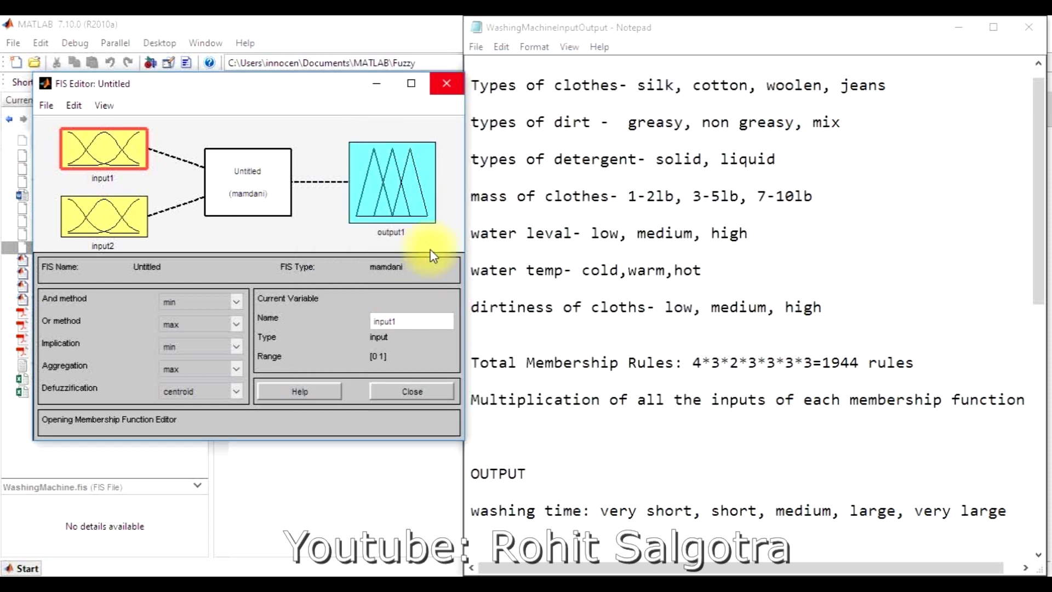
- Discard the Untitled fuzzy system and return to the WashingMachine FIS Editor
{"action": "left_click", "coordinate": [412, 391]}
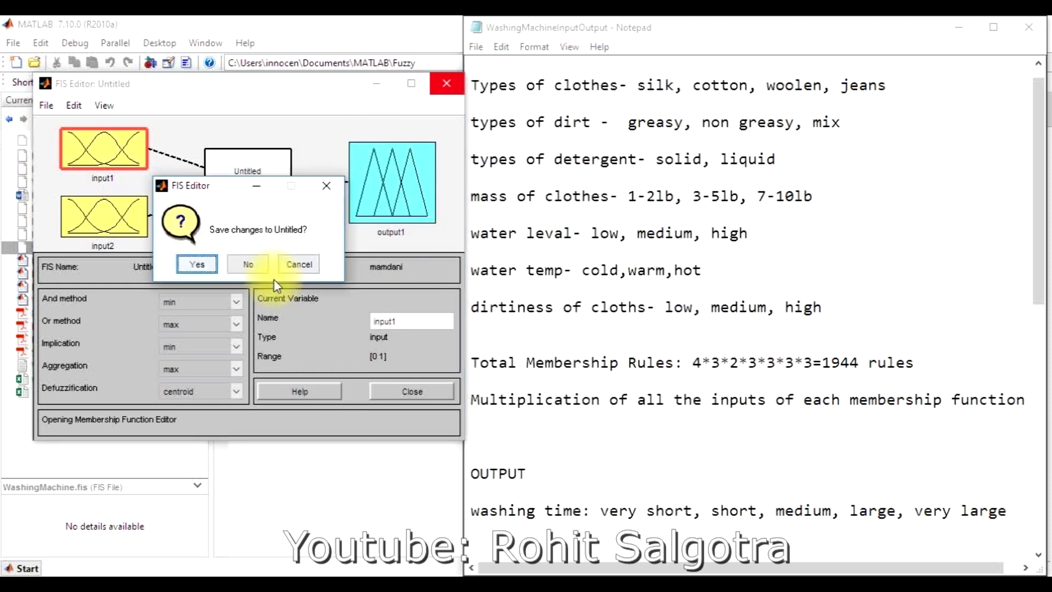
{"action": "left_click", "coordinate": [306, 265]}
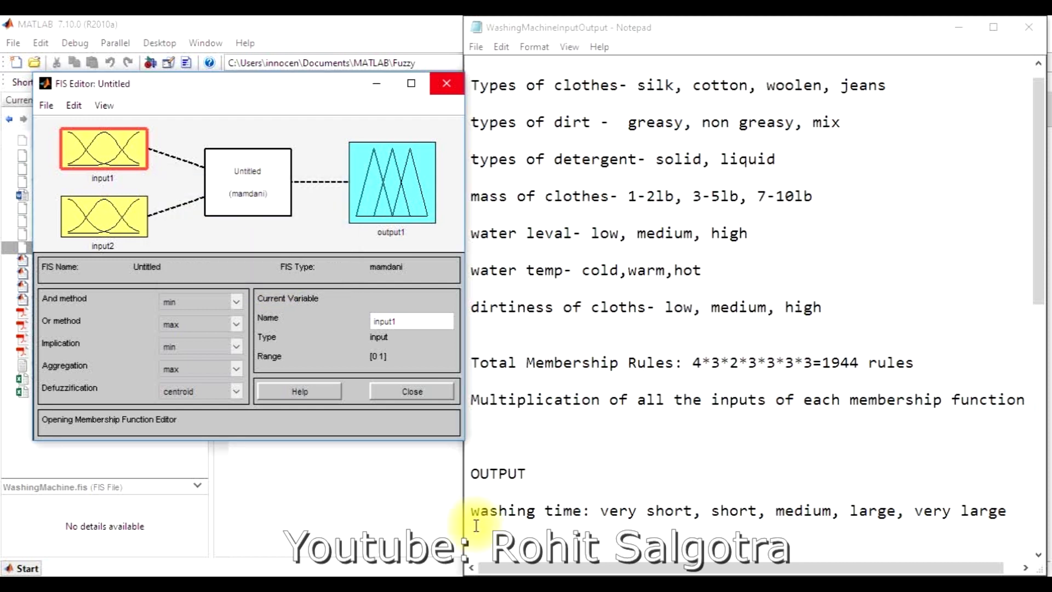
{"action": "mouse_move", "coordinate": [326, 573]}
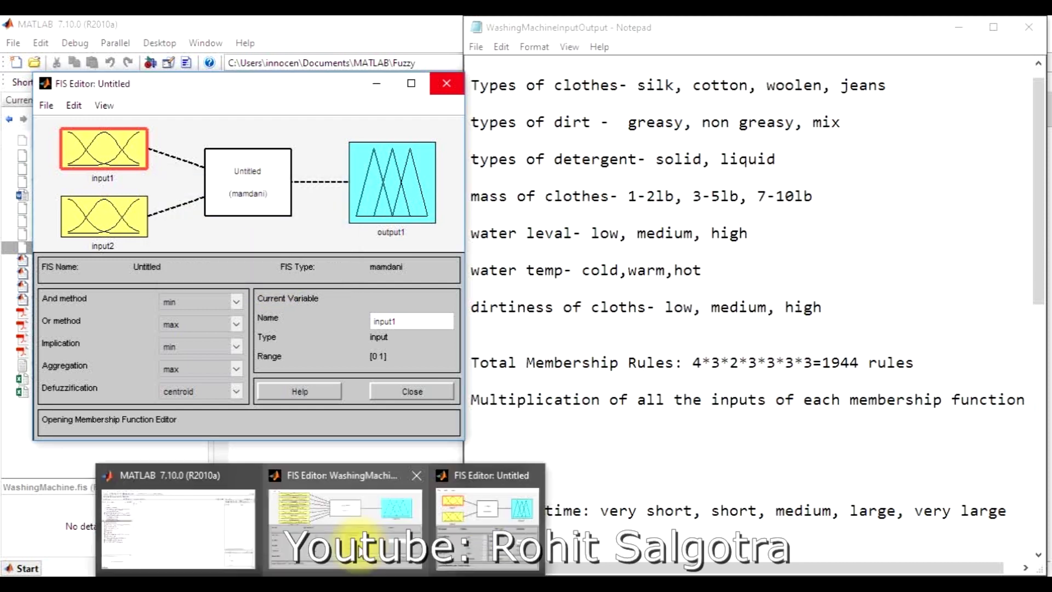
{"action": "left_click", "coordinate": [359, 548]}
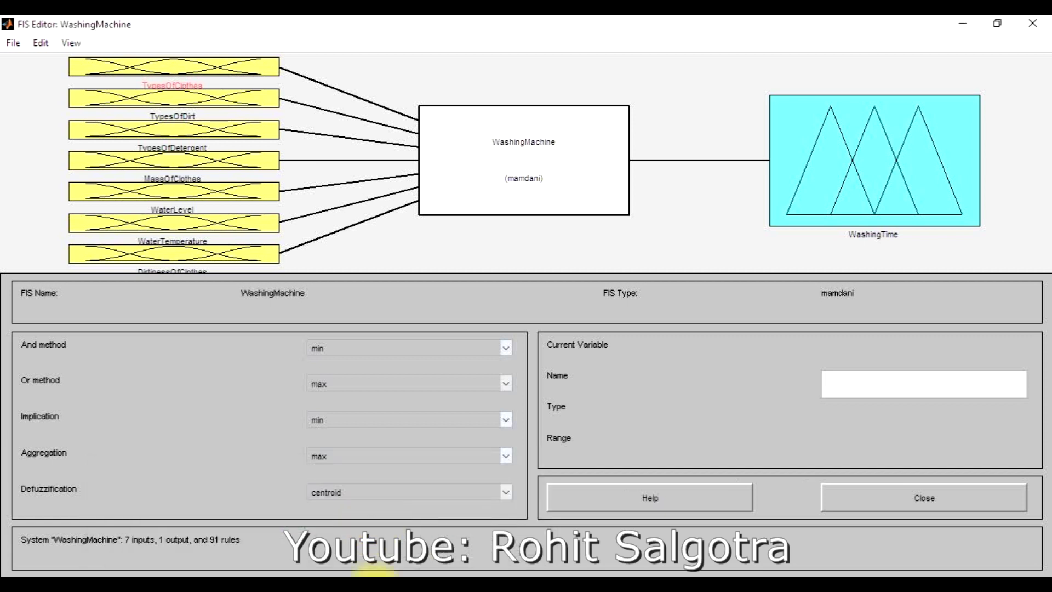
{"action": "mouse_move", "coordinate": [374, 574]}
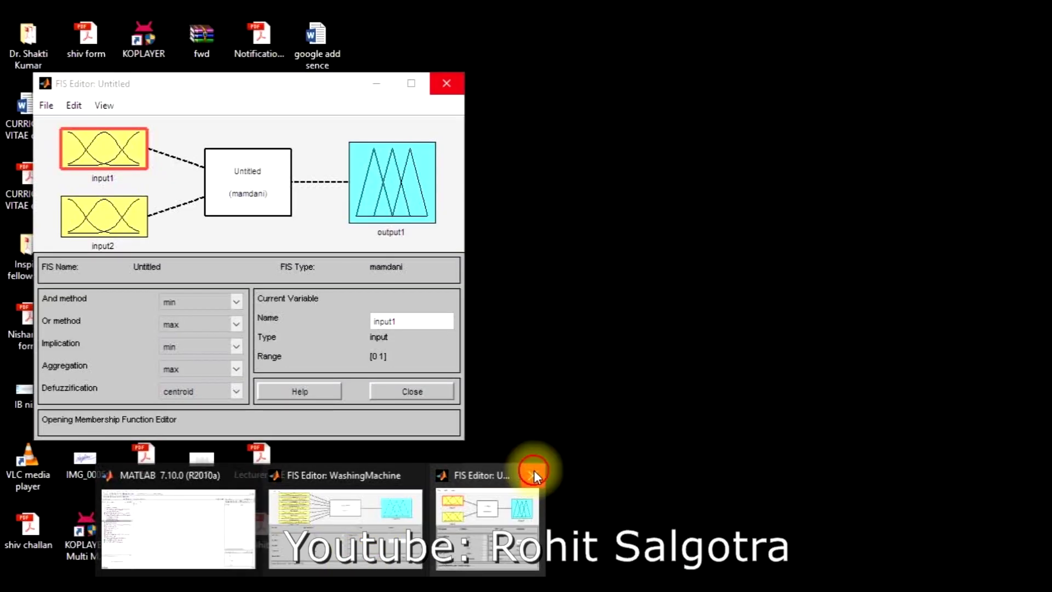
{"action": "left_click", "coordinate": [534, 471]}
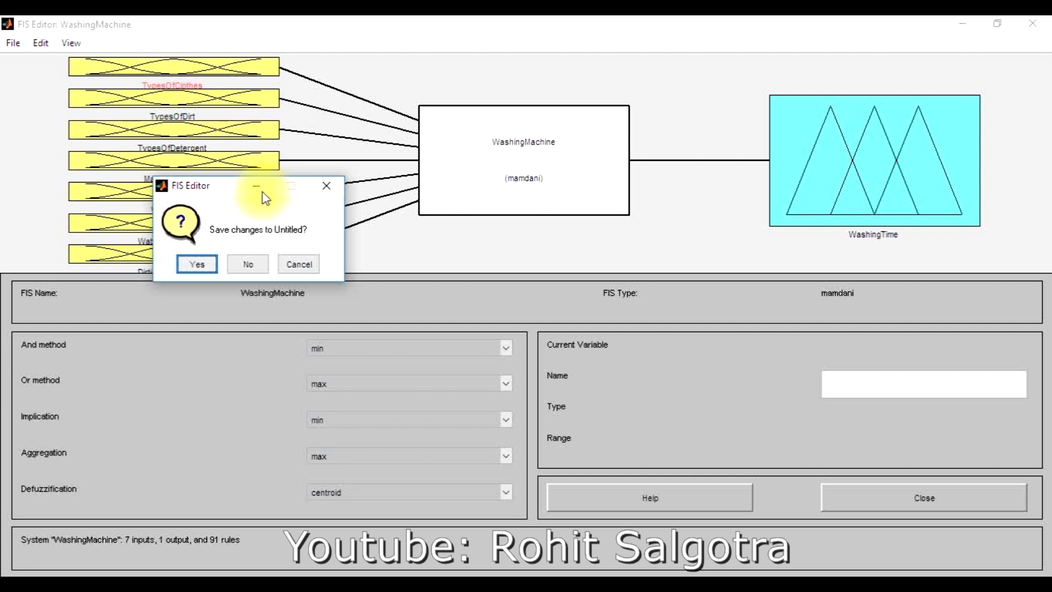
{"action": "left_click", "coordinate": [248, 266]}
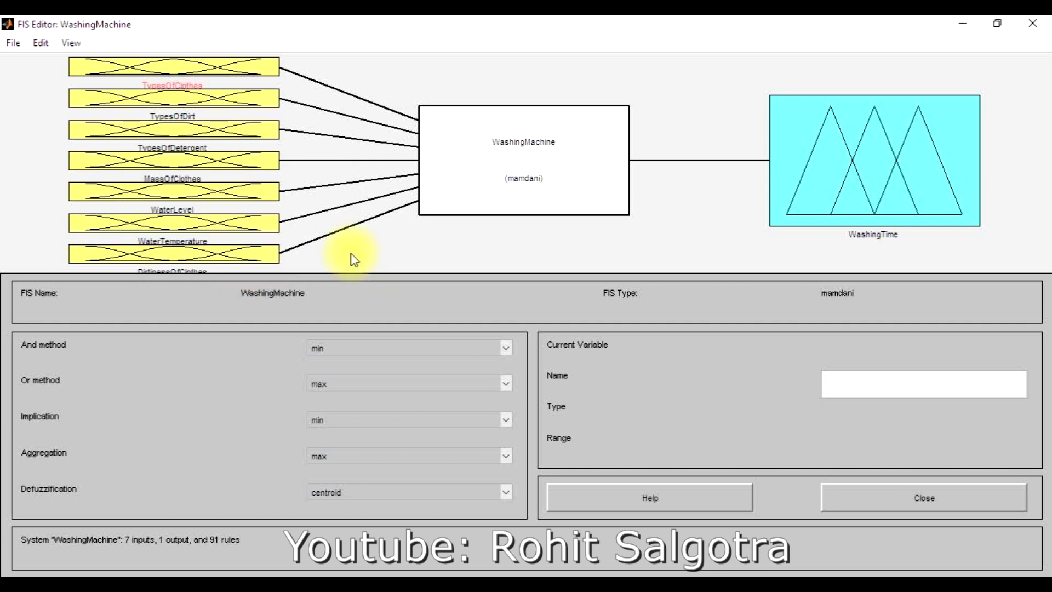
- Open TypesOfClothes' membership functions and arrange the taller editor beside the notes
{"action": "double_click", "coordinate": [191, 72]}
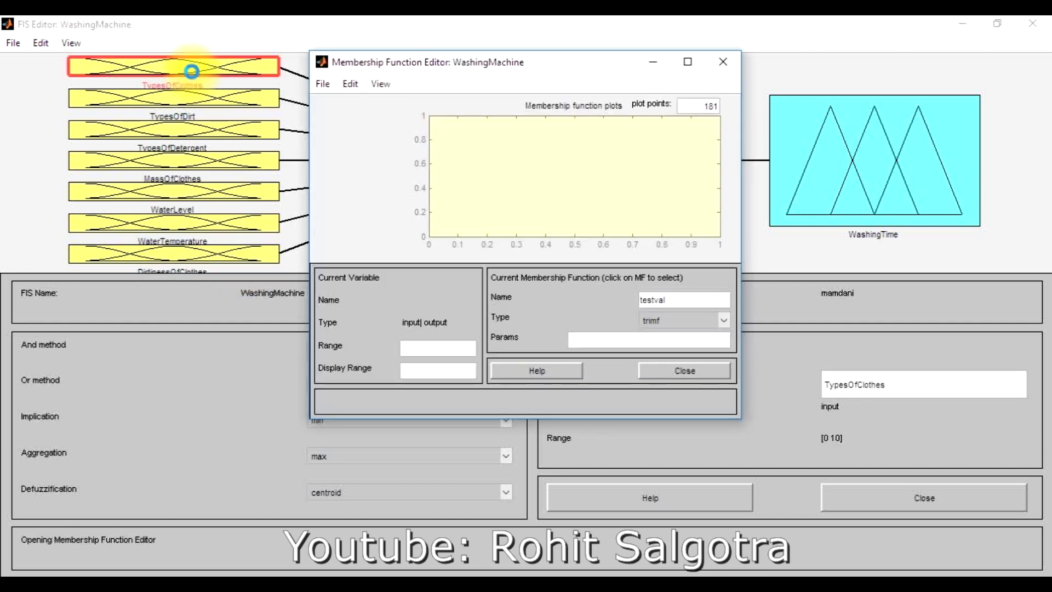
{"action": "left_click_drag", "start_coordinate": [483, 61], "coordinate": [184, 78]}
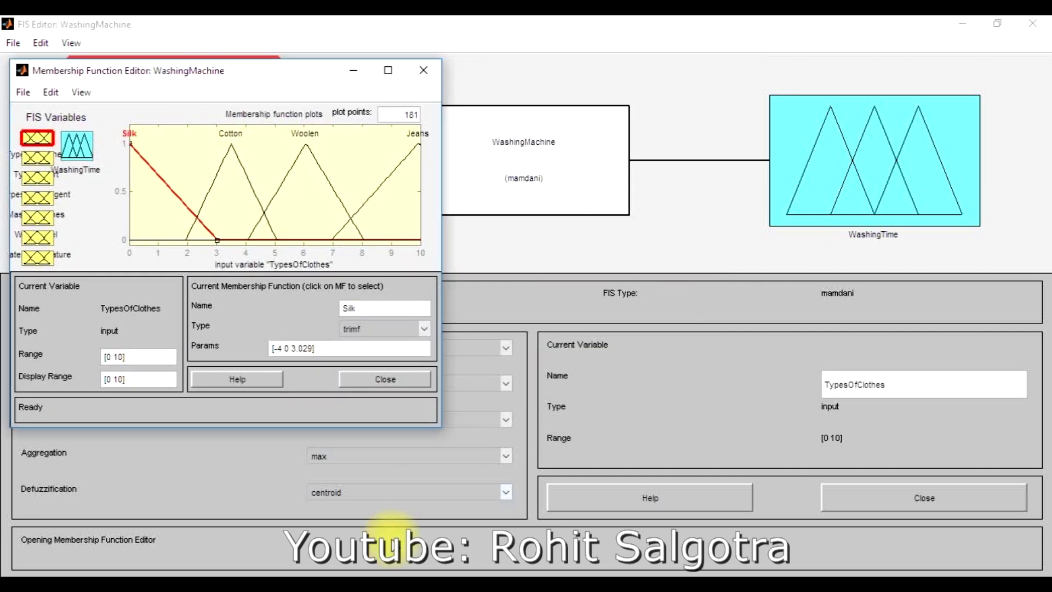
{"action": "key", "text": "alt+Tab"}
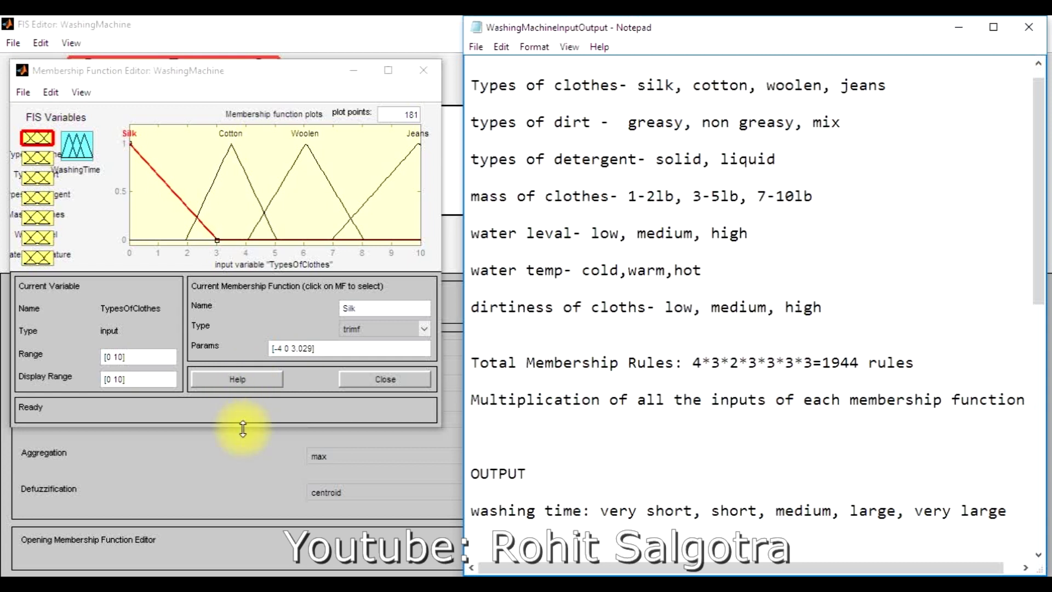
{"action": "left_click_drag", "start_coordinate": [243, 429], "coordinate": [247, 563]}
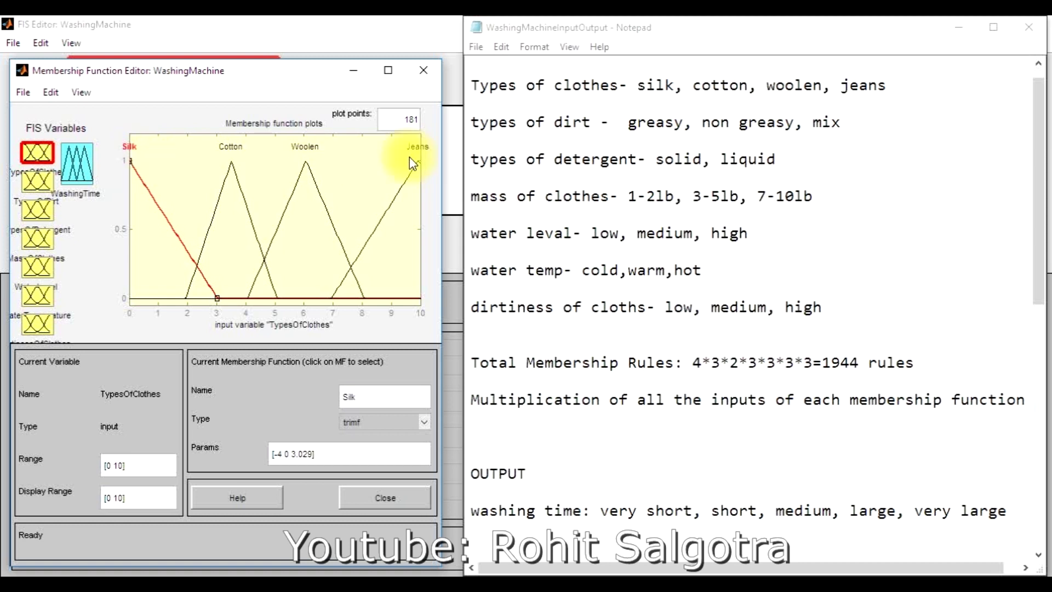
- Step through TypesOfDirt, TypesOfDetergent, MassOfClothes and WaterTemperature, ending on WaterLevel's range
{"action": "left_click", "coordinate": [35, 186]}
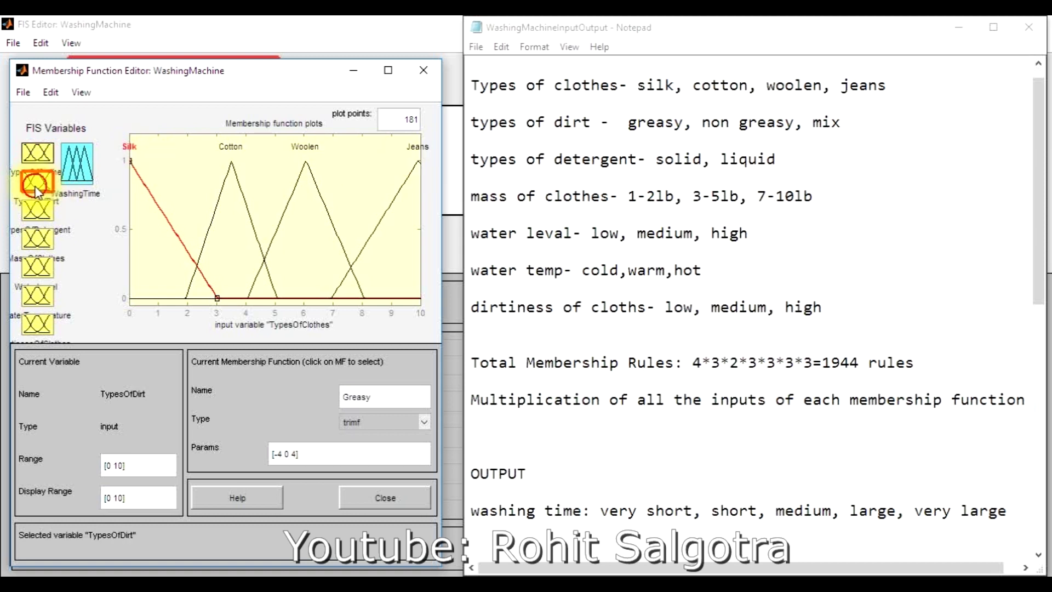
{"action": "left_click", "coordinate": [37, 214]}
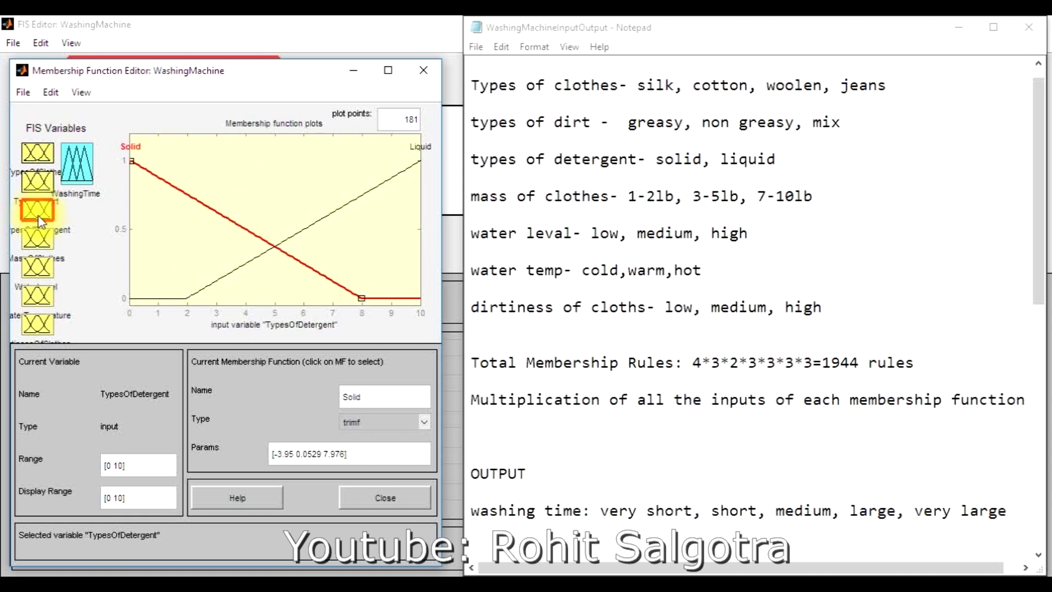
{"action": "left_click", "coordinate": [42, 247]}
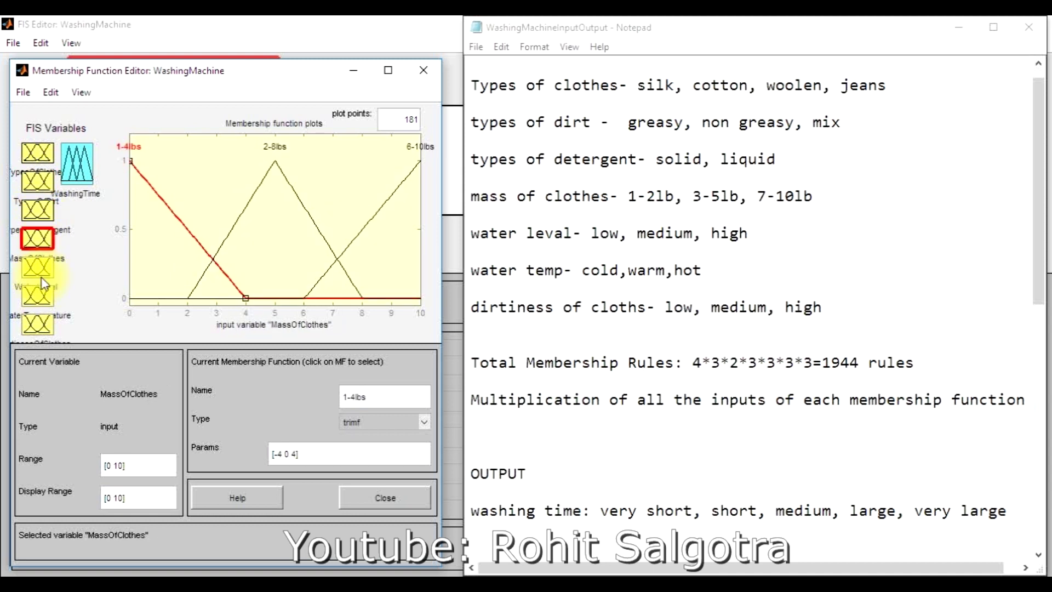
{"action": "left_click", "coordinate": [40, 268]}
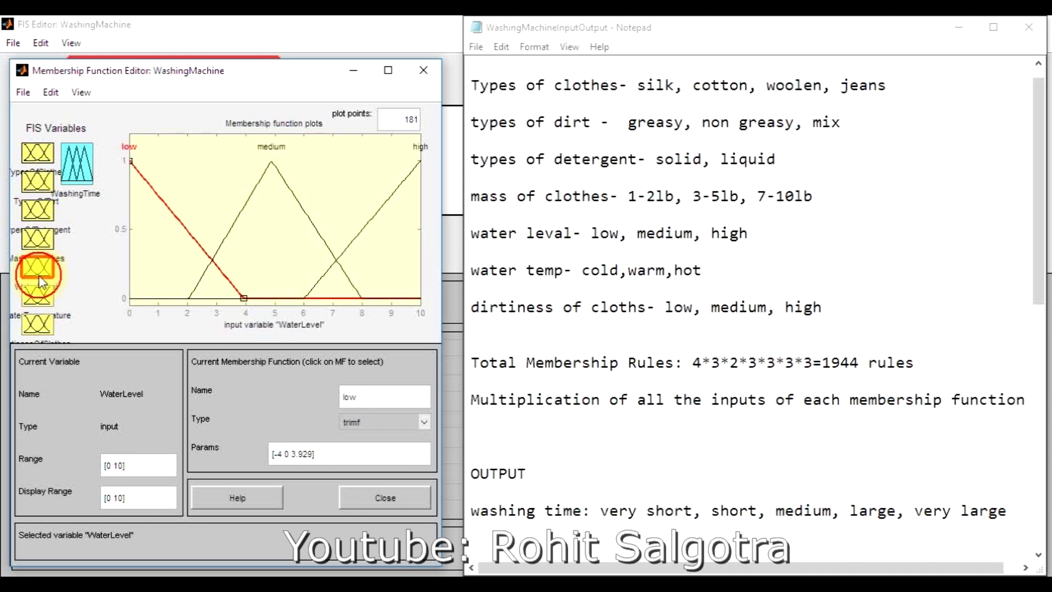
{"action": "left_click", "coordinate": [37, 299]}
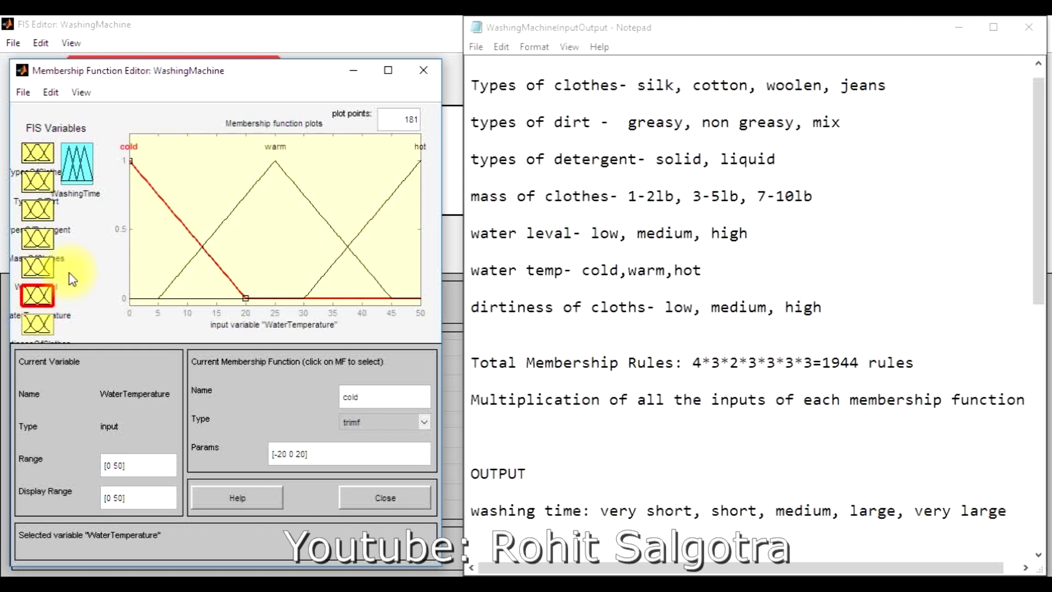
{"action": "left_click", "coordinate": [37, 267]}
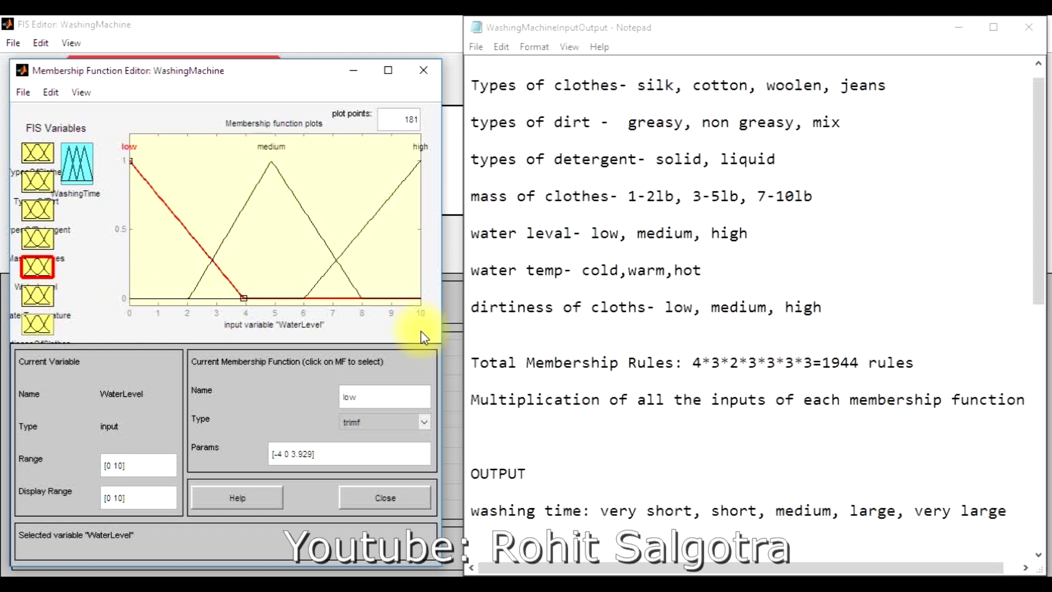
{"action": "left_click", "coordinate": [120, 467]}
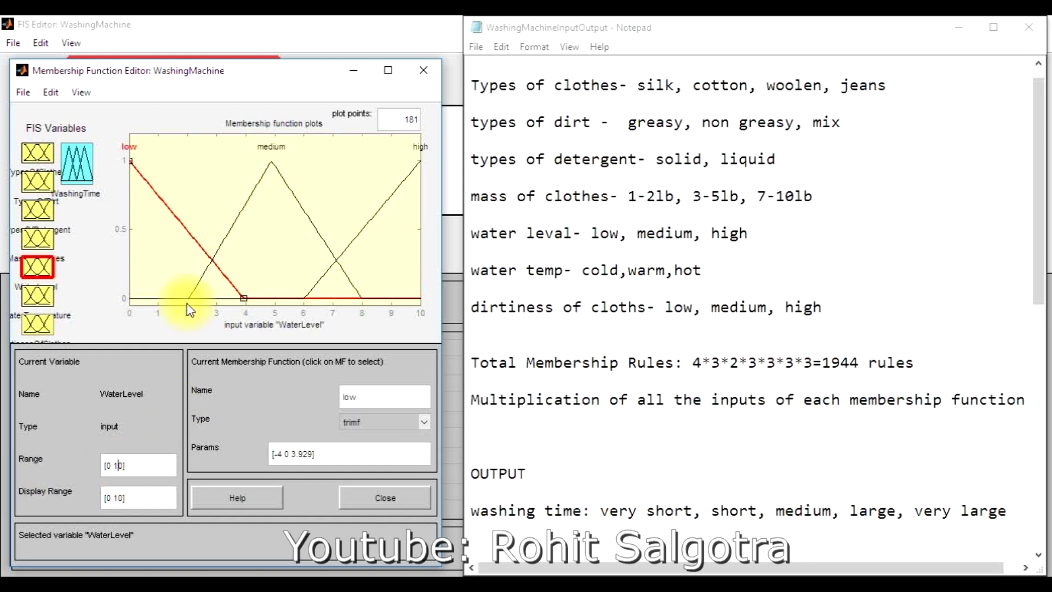
- Switch the membership editor to the WaterTemperature input
{"action": "left_click", "coordinate": [32, 290]}
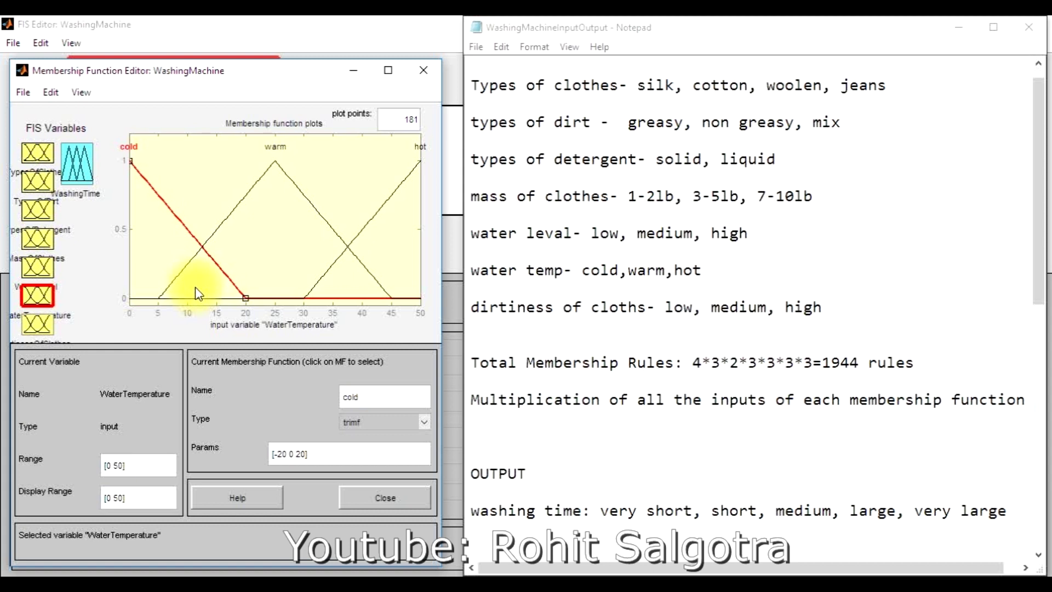
- Check the notes' cold and hot temperature lines, then display WashingTime's five output functions
{"action": "left_click", "coordinate": [202, 250]}
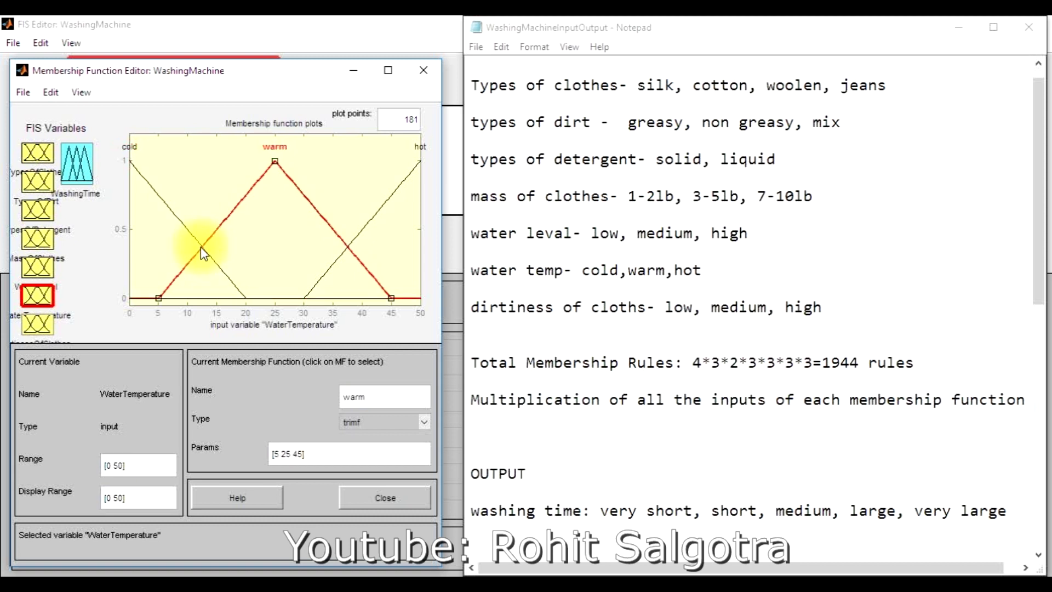
{"action": "left_click_drag", "start_coordinate": [1035, 288], "coordinate": [963, 458]}
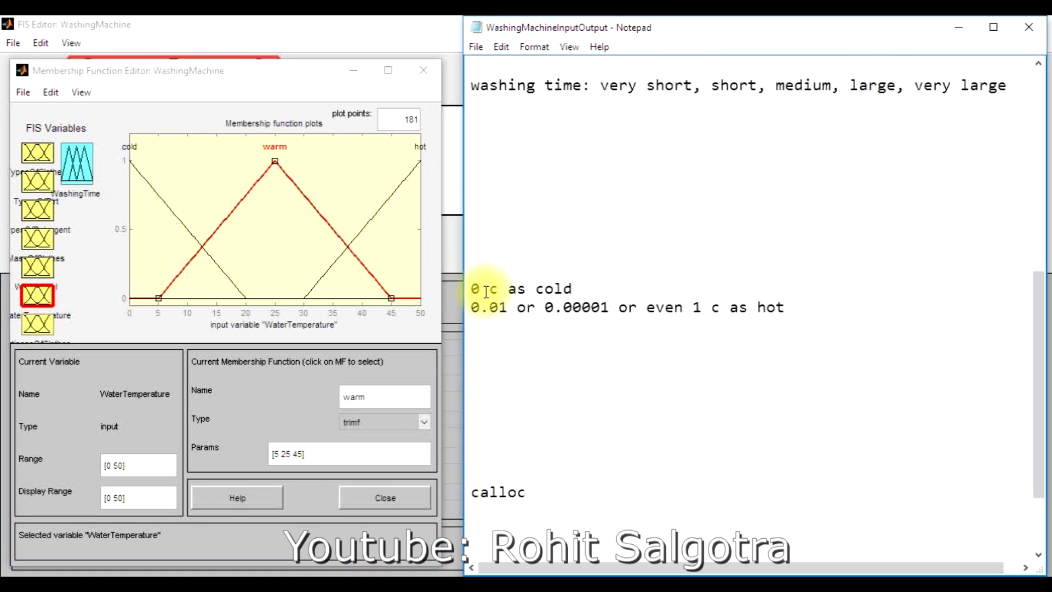
{"action": "left_click_drag", "start_coordinate": [470, 289], "coordinate": [579, 291]}
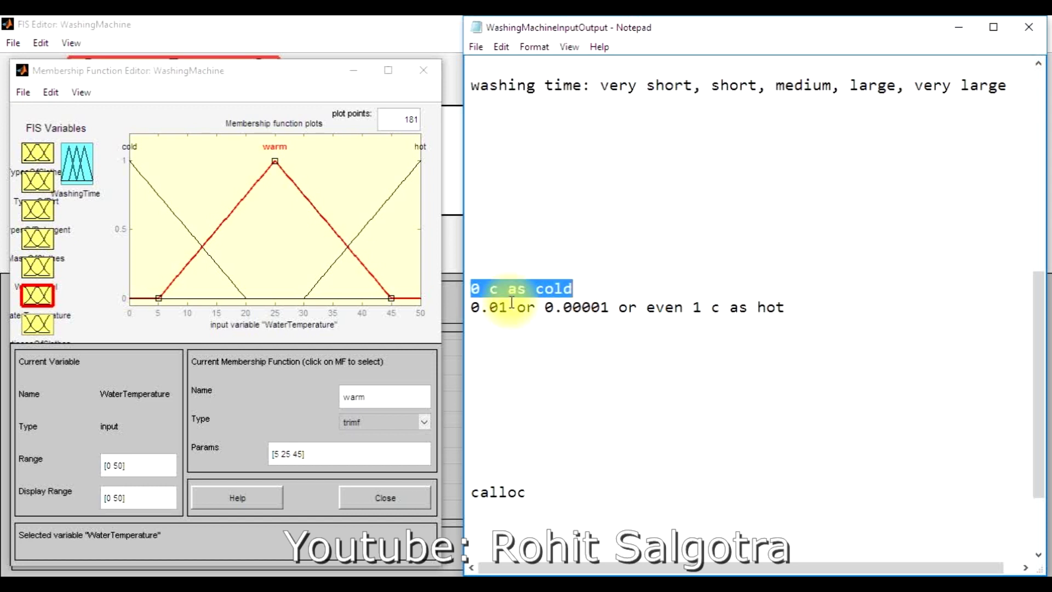
{"action": "left_click_drag", "start_coordinate": [553, 307], "coordinate": [724, 307]}
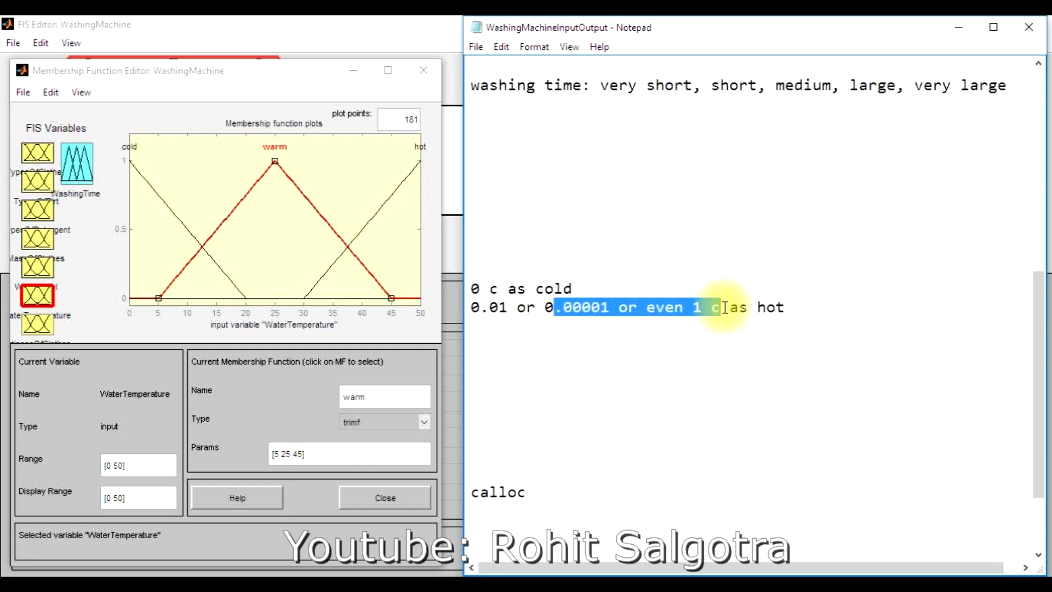
{"action": "left_click", "coordinate": [735, 327]}
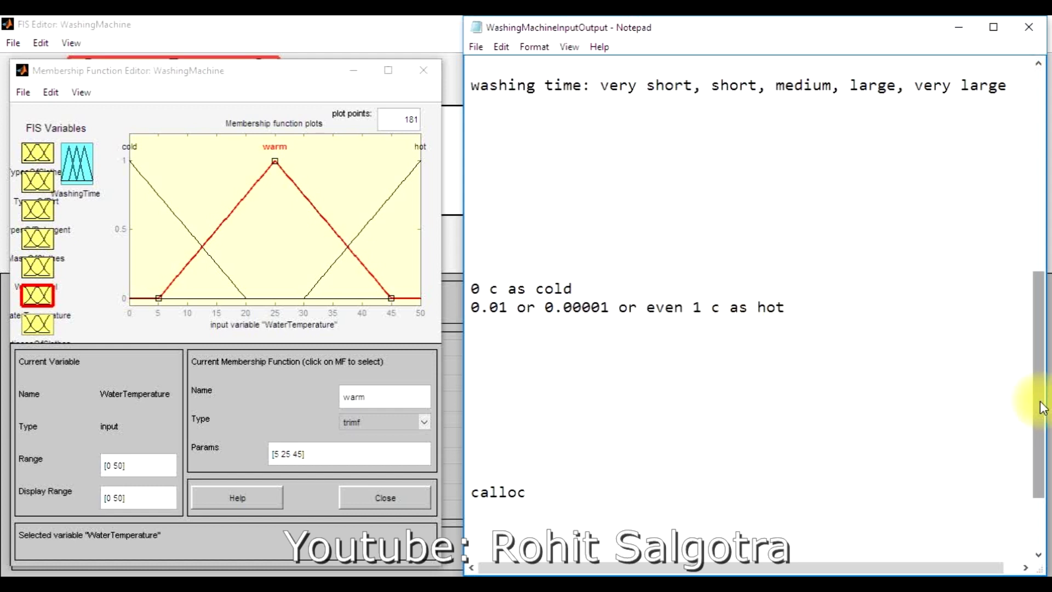
{"action": "left_click_drag", "start_coordinate": [1042, 408], "coordinate": [1042, 323]}
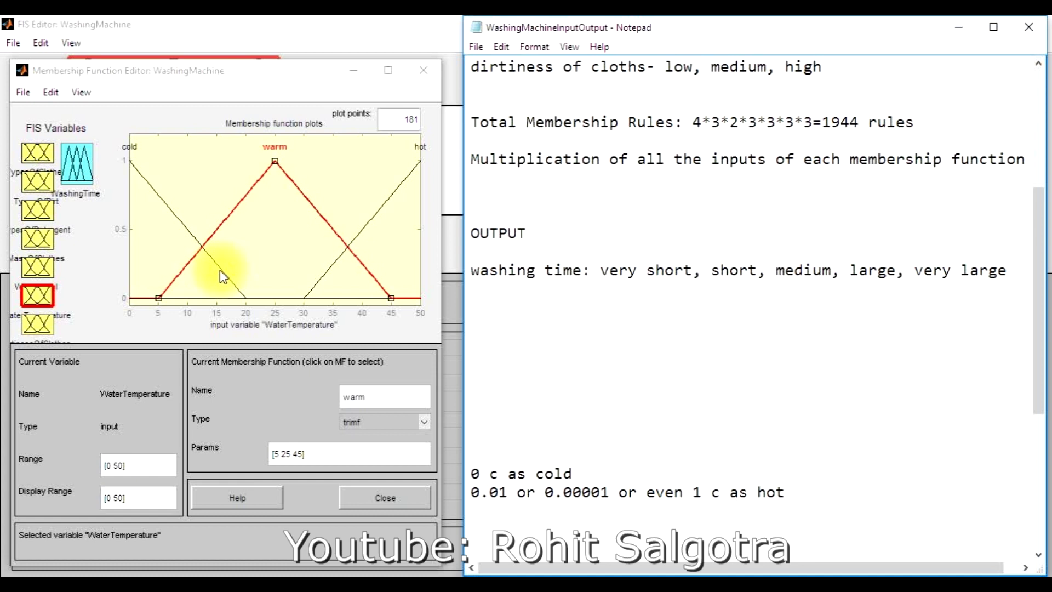
{"action": "left_click", "coordinate": [81, 173]}
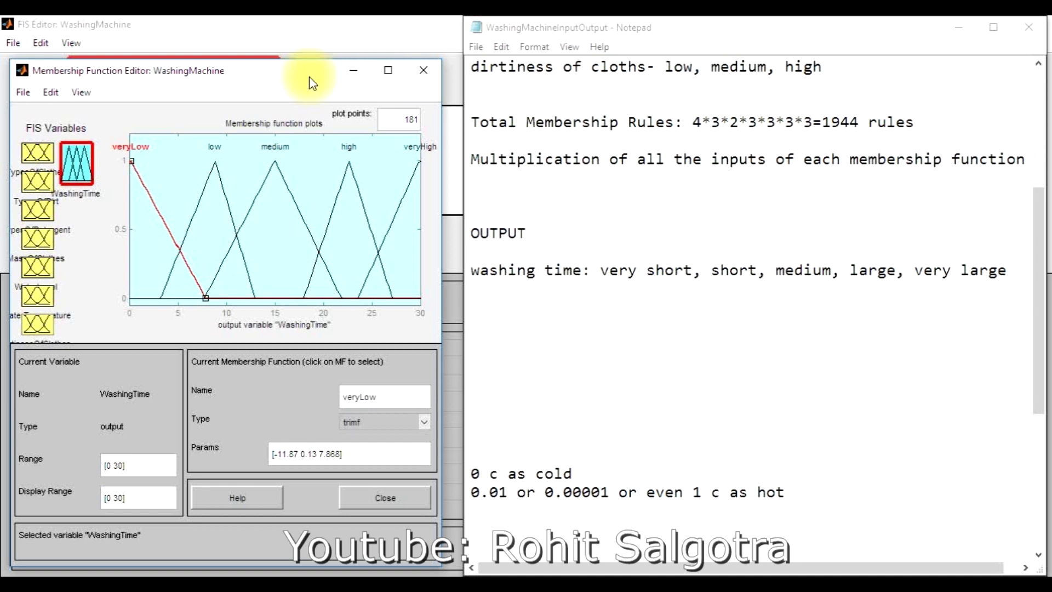
- Close the membership editor and start the Rule Editor from the WashingMachine FIS Editor
{"action": "left_click", "coordinate": [379, 501]}
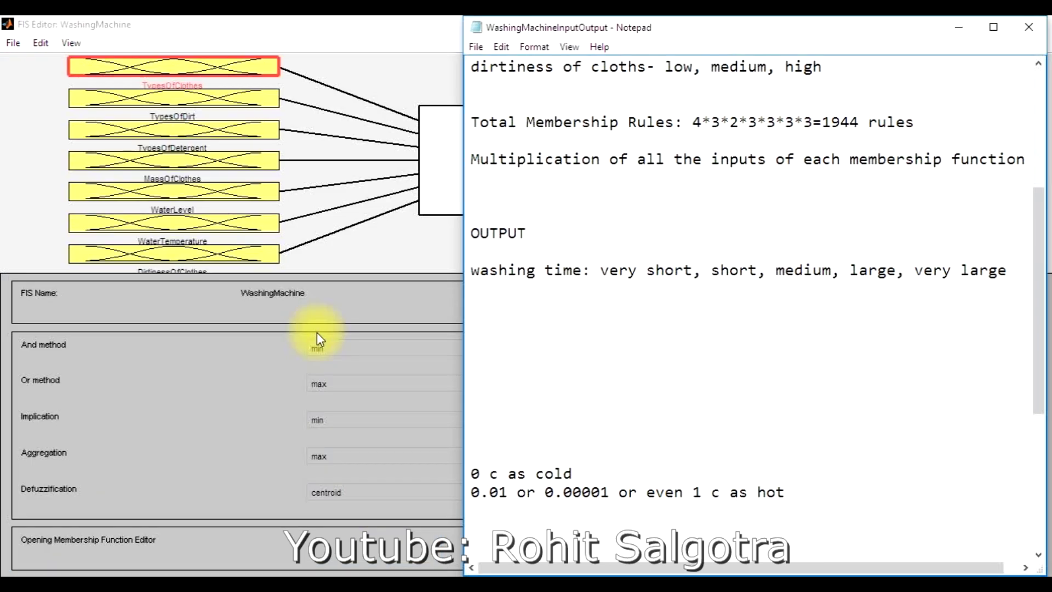
{"action": "left_click", "coordinate": [368, 261]}
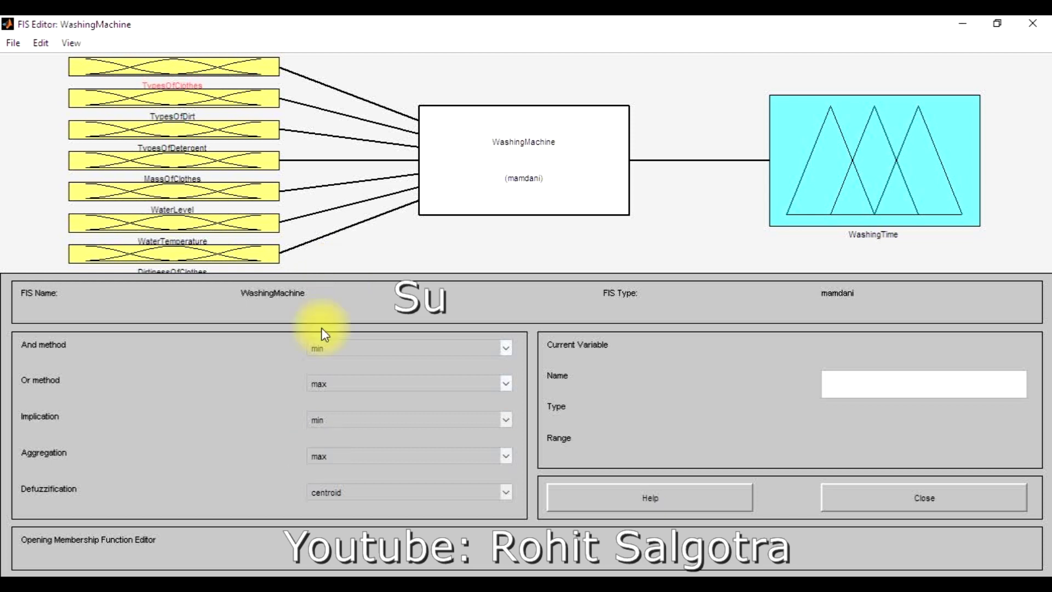
{"action": "left_click", "coordinate": [67, 45]}
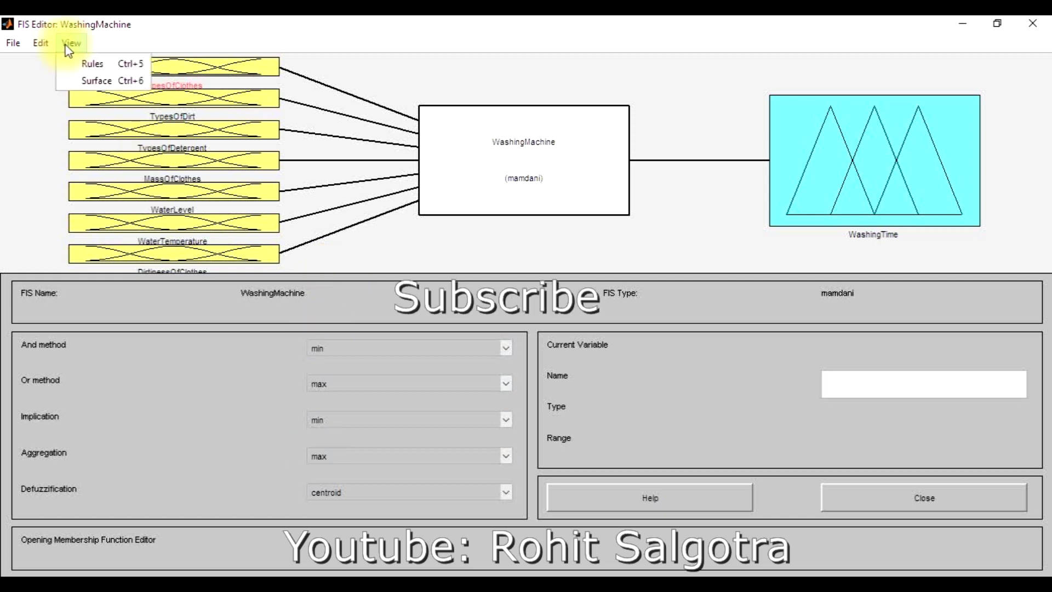
{"action": "left_click", "coordinate": [40, 45]}
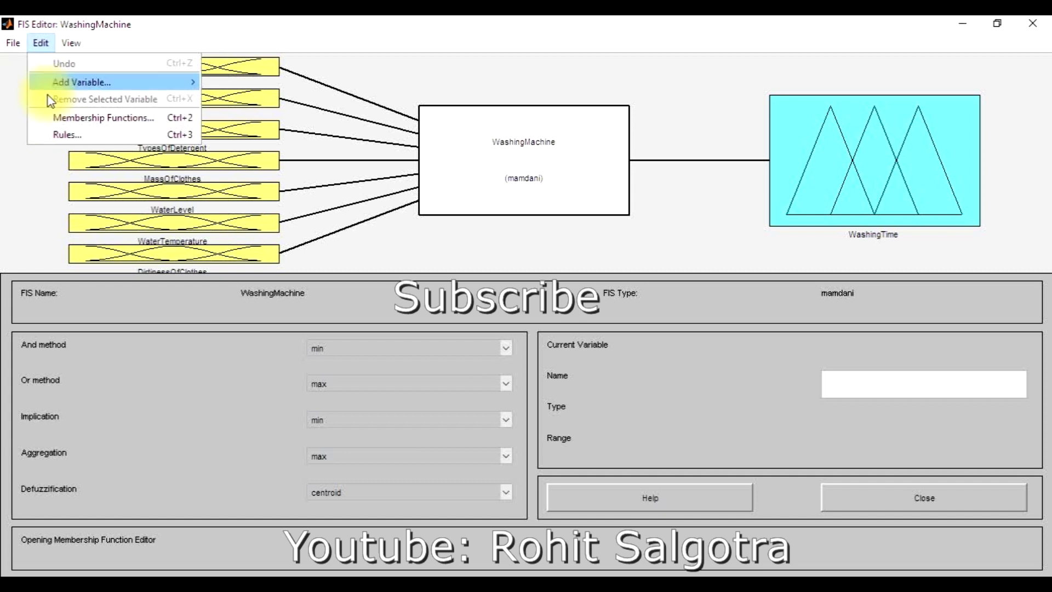
{"action": "left_click", "coordinate": [57, 136]}
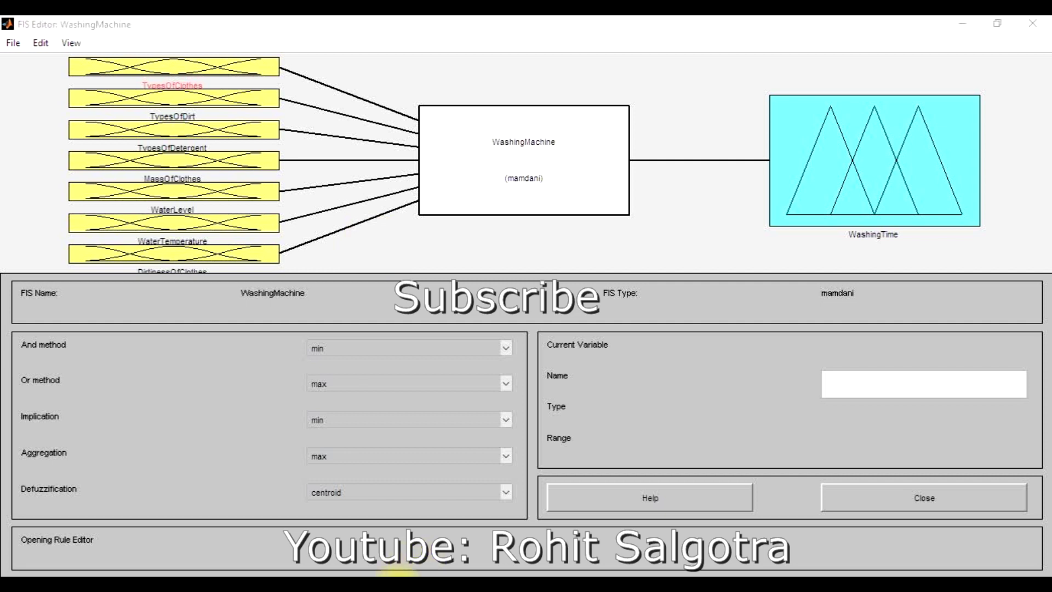
- Show the Excel washingmachine rules sheet from row 1, with the Notepad notes on top
{"action": "left_click", "coordinate": [430, 573]}
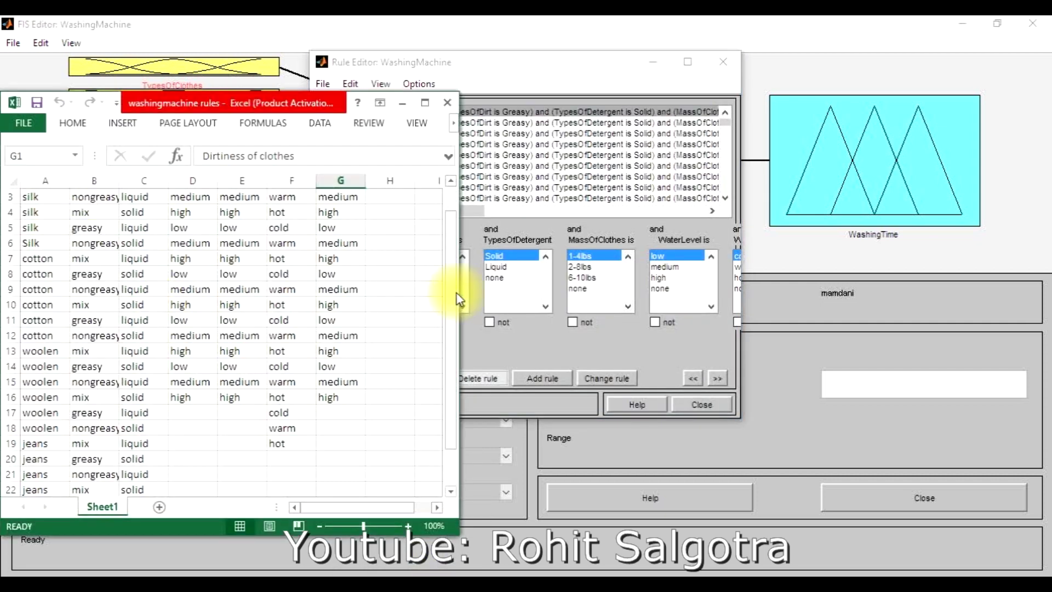
{"action": "left_click_drag", "start_coordinate": [452, 225], "coordinate": [449, 204]}
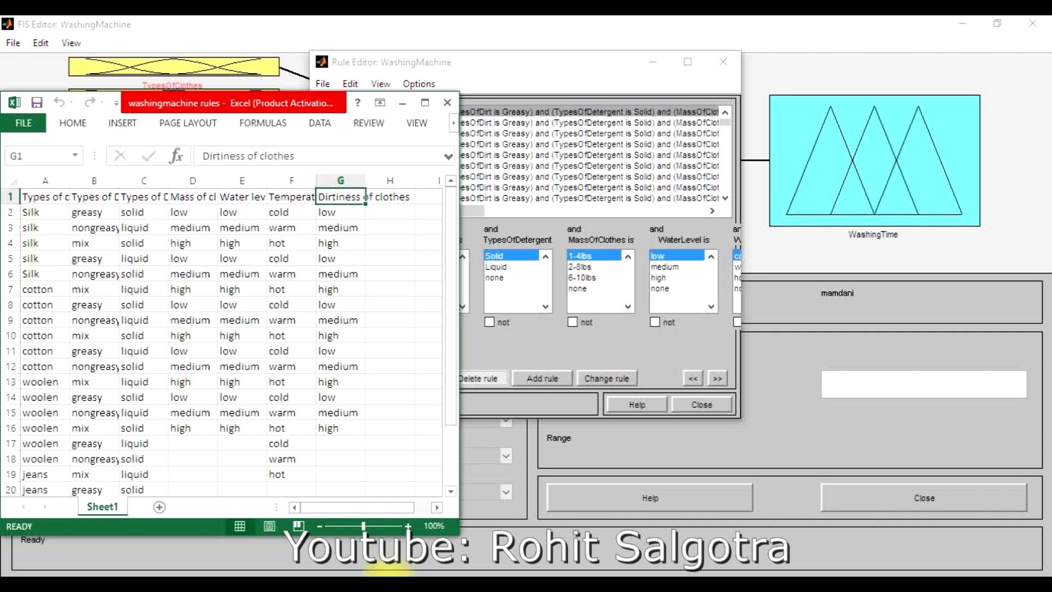
{"action": "left_click", "coordinate": [386, 574]}
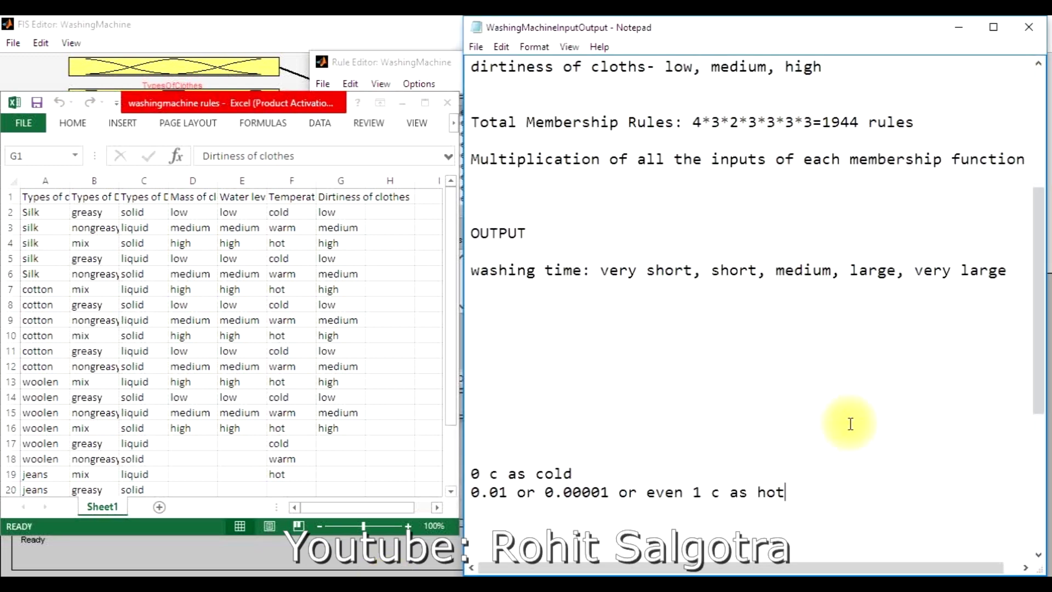
- Scroll the notes to the top and highlight the four clothing types, then the '1944 rules' total
{"action": "left_click_drag", "start_coordinate": [1038, 383], "coordinate": [1029, 225]}
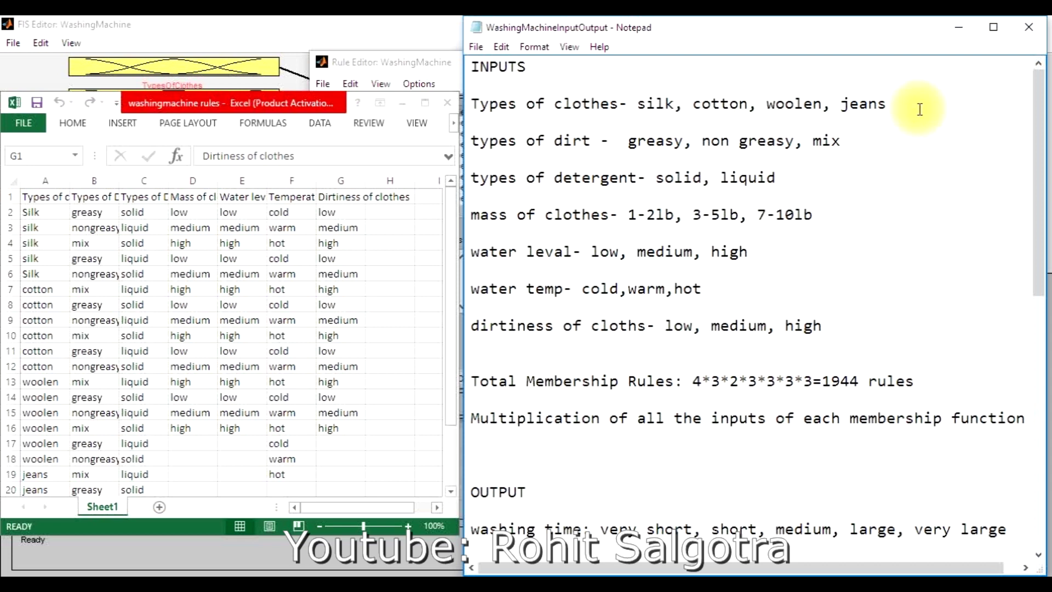
{"action": "left_click_drag", "start_coordinate": [890, 104], "coordinate": [635, 104]}
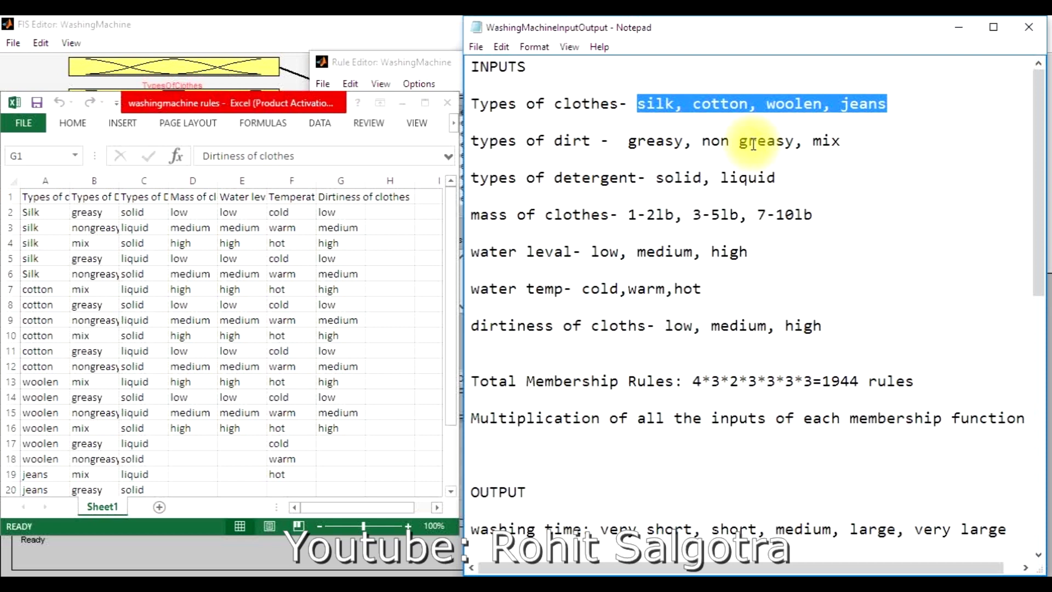
{"action": "left_click", "coordinate": [791, 362]}
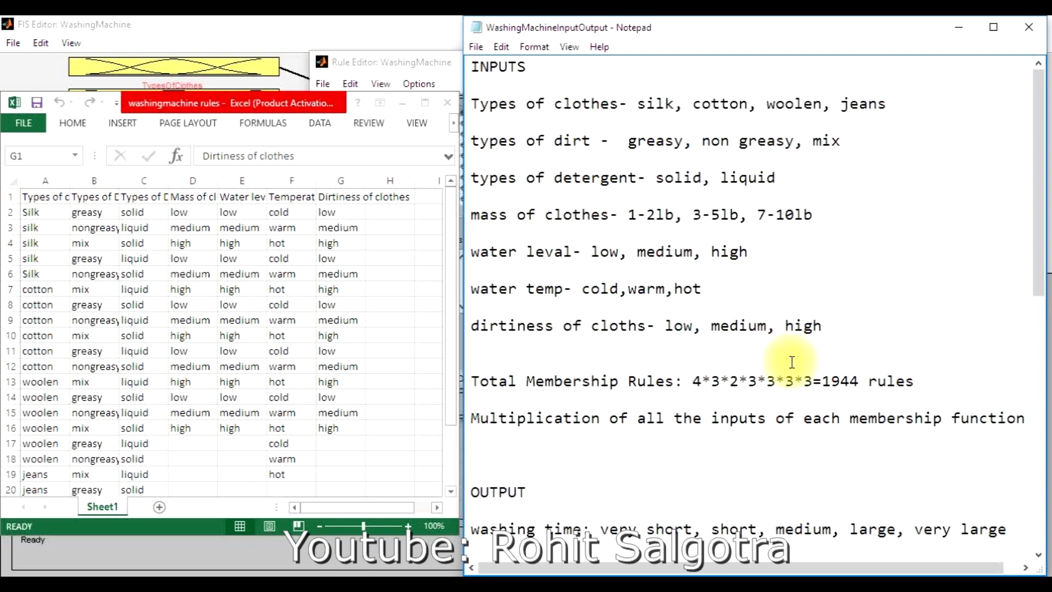
{"action": "left_click_drag", "start_coordinate": [916, 381], "coordinate": [825, 385]}
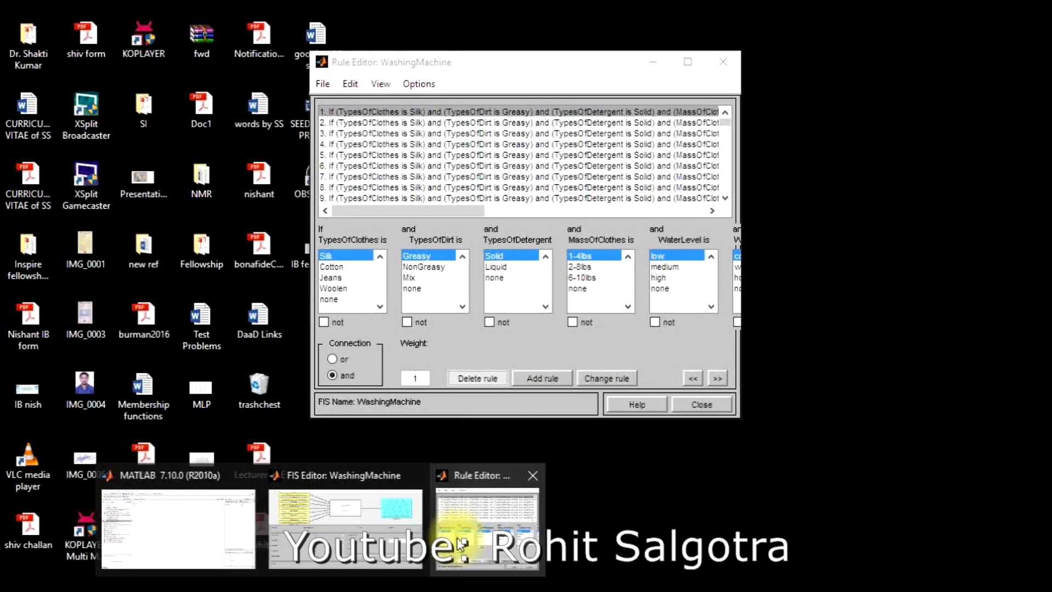
- Maximise the WashingMachine Rule Editor and select rule 16
{"action": "left_click", "coordinate": [460, 545]}
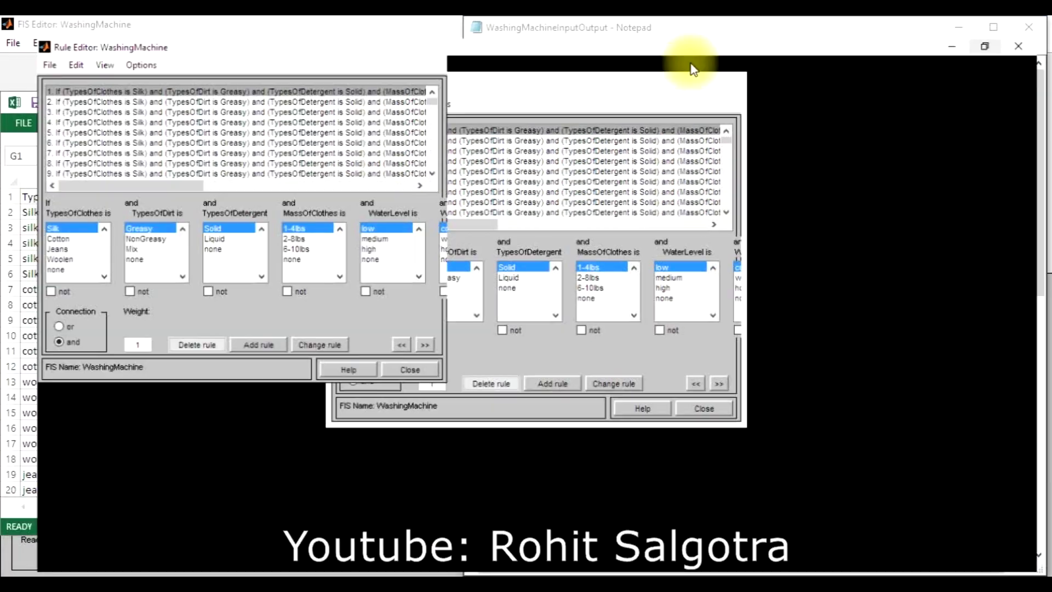
{"action": "double_click", "coordinate": [692, 68]}
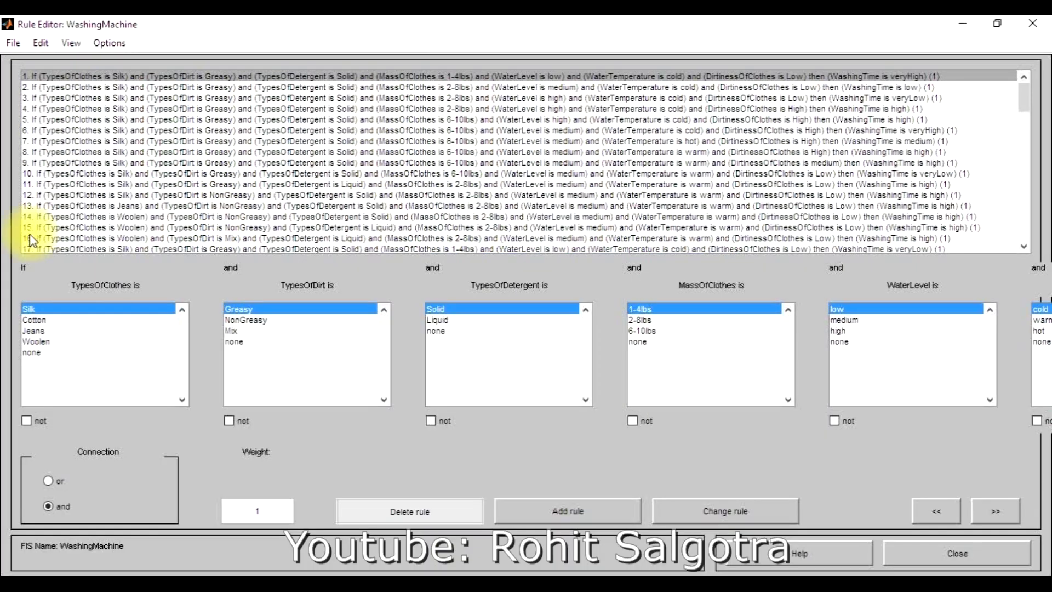
{"action": "left_click", "coordinate": [32, 240]}
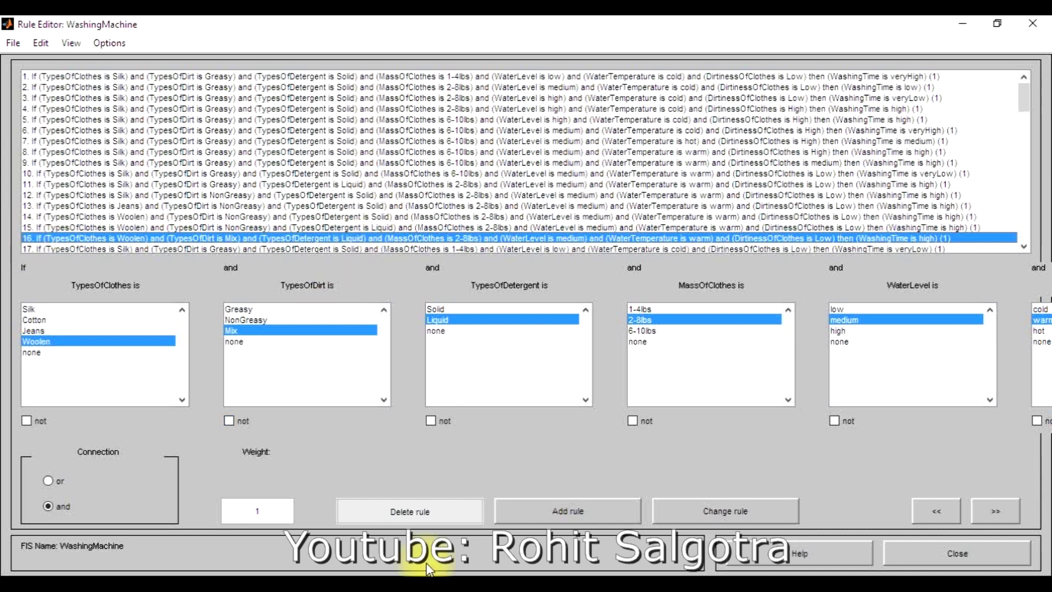
- Check the Notepad notes, highlighting the word calloc, then return to the Rule Editor
{"action": "mouse_move", "coordinate": [429, 573]}
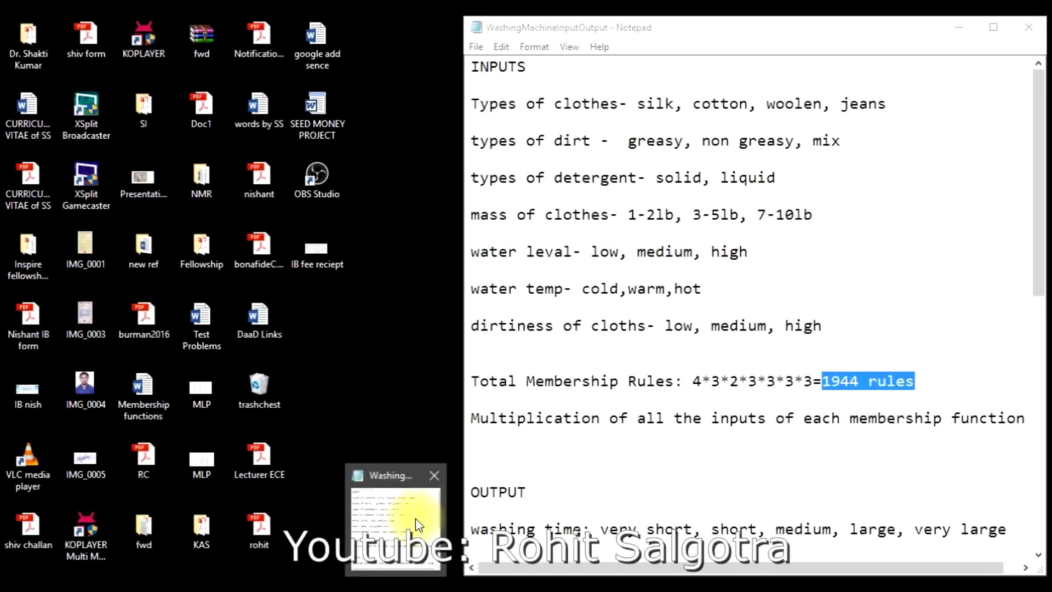
{"action": "left_click", "coordinate": [416, 518]}
{"action": "left_click_drag", "start_coordinate": [1036, 266], "coordinate": [1040, 518]}
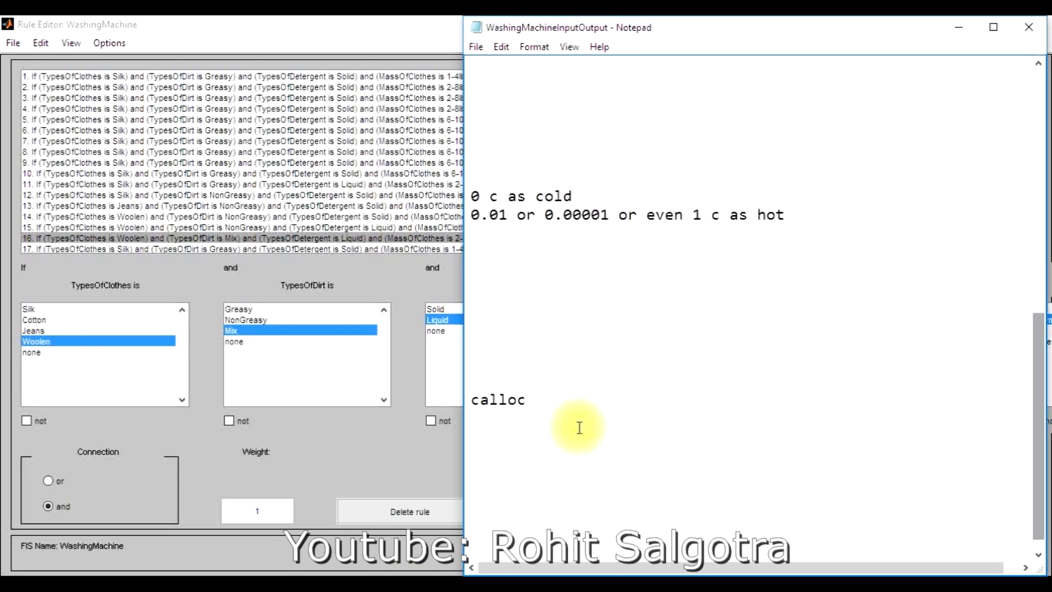
{"action": "left_click_drag", "start_coordinate": [559, 405], "coordinate": [469, 400]}
{"action": "left_click", "coordinate": [555, 406]}
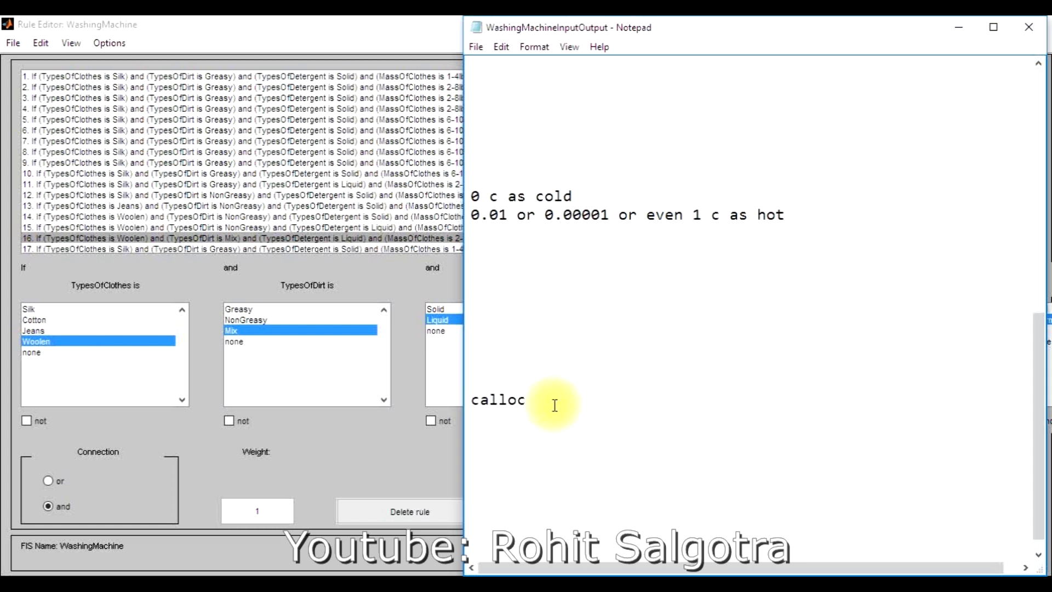
{"action": "left_click", "coordinate": [152, 294]}
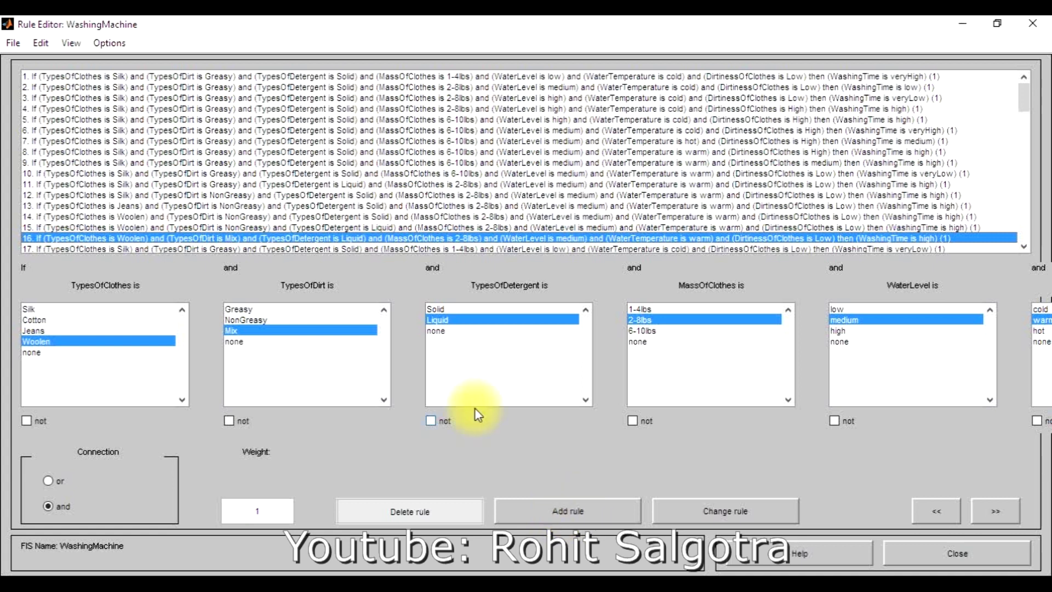
- Add Silk rule 92, then rule 93 with 6-10lbs clothes mass and low water level
{"action": "left_click", "coordinate": [27, 310]}
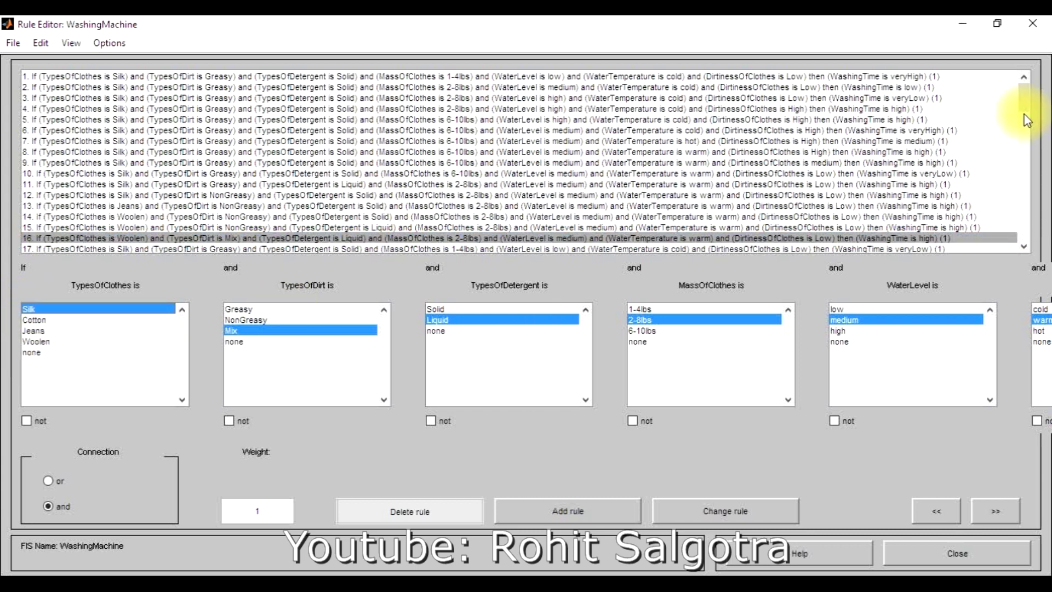
{"action": "left_click_drag", "start_coordinate": [1024, 100], "coordinate": [1026, 247]}
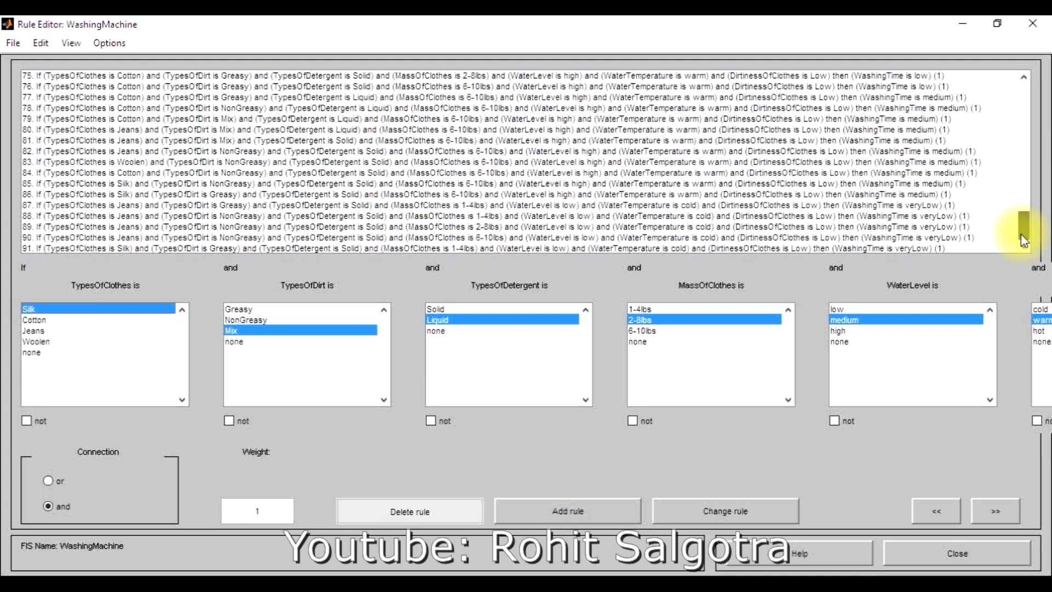
{"action": "left_click_drag", "start_coordinate": [1021, 234], "coordinate": [1023, 243]}
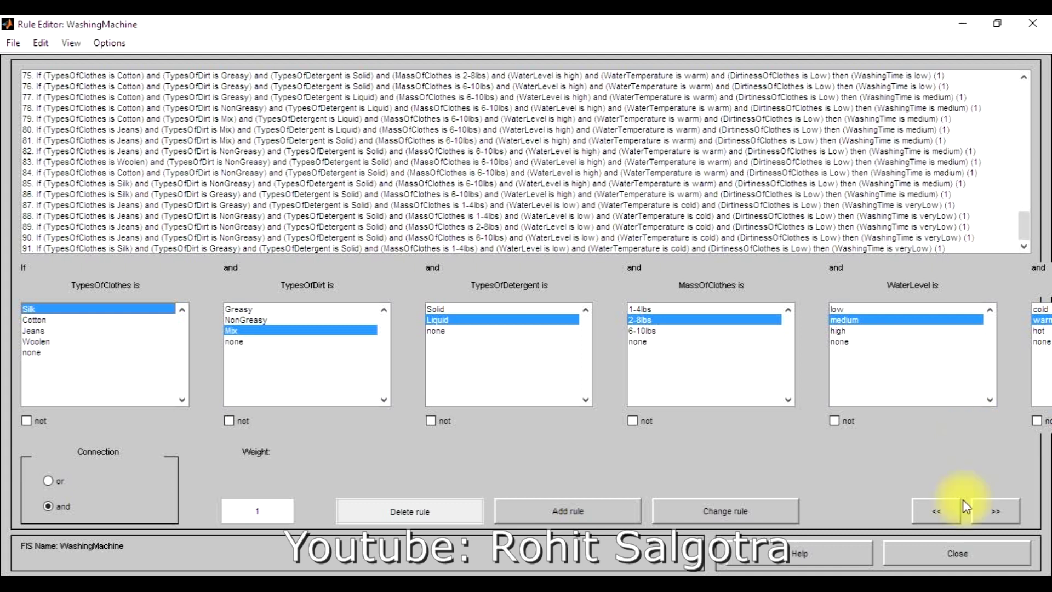
{"action": "left_click", "coordinate": [977, 511]}
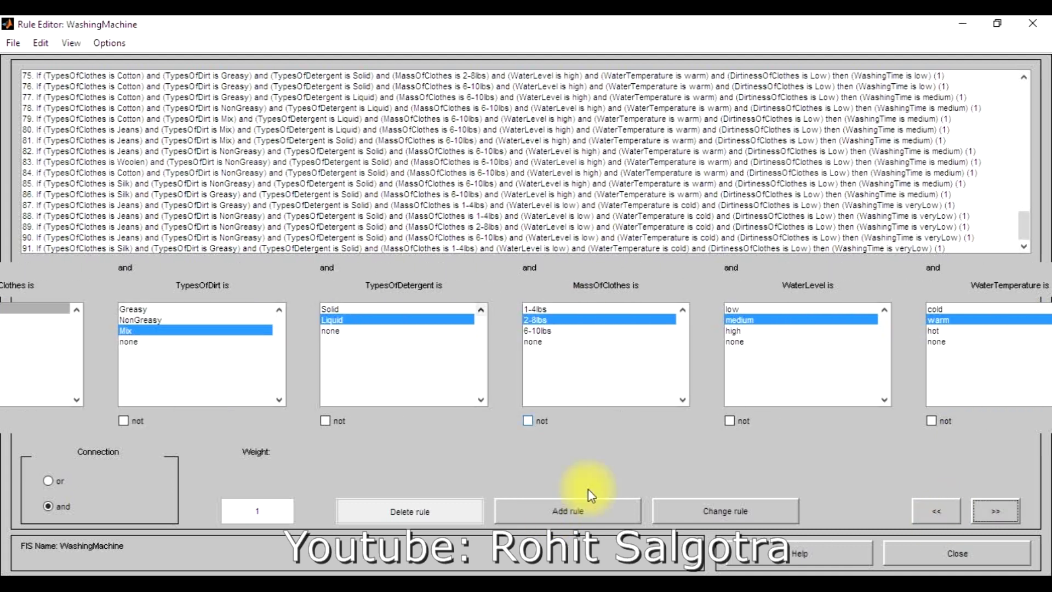
{"action": "left_click", "coordinate": [551, 515]}
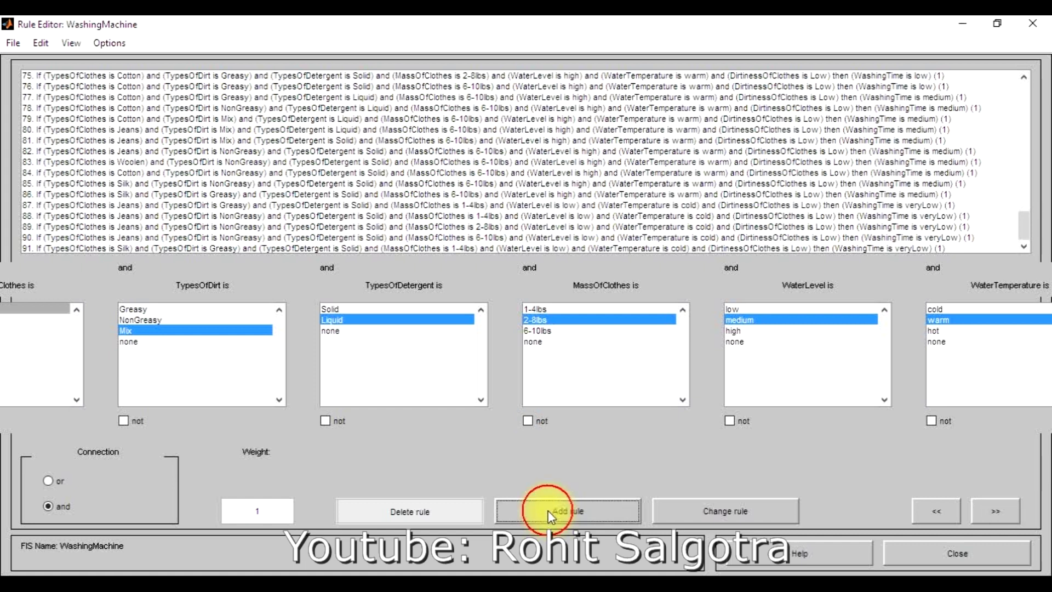
{"action": "left_click", "coordinate": [534, 333]}
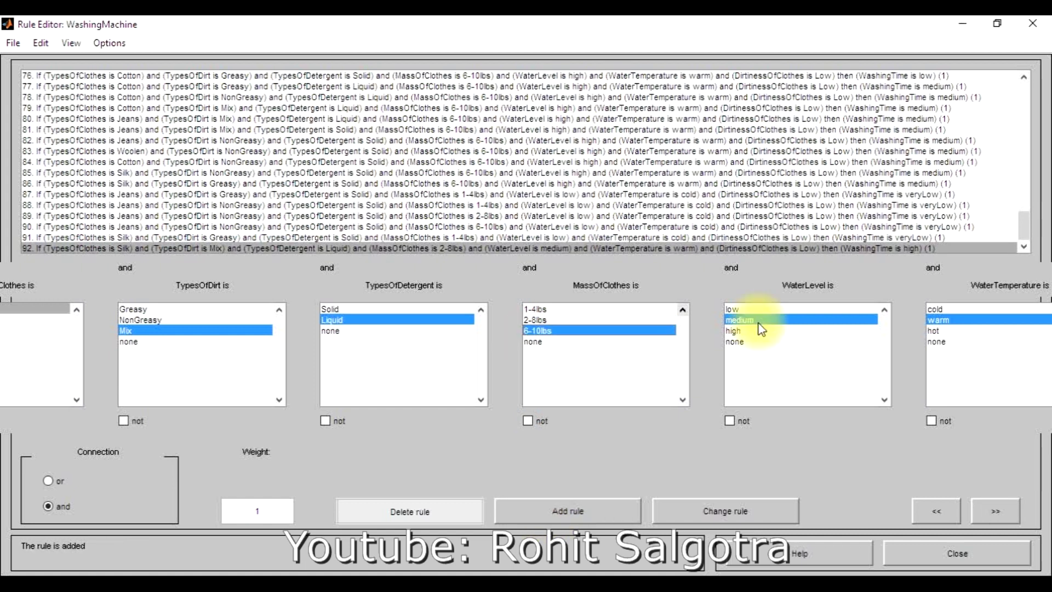
{"action": "left_click", "coordinate": [734, 310]}
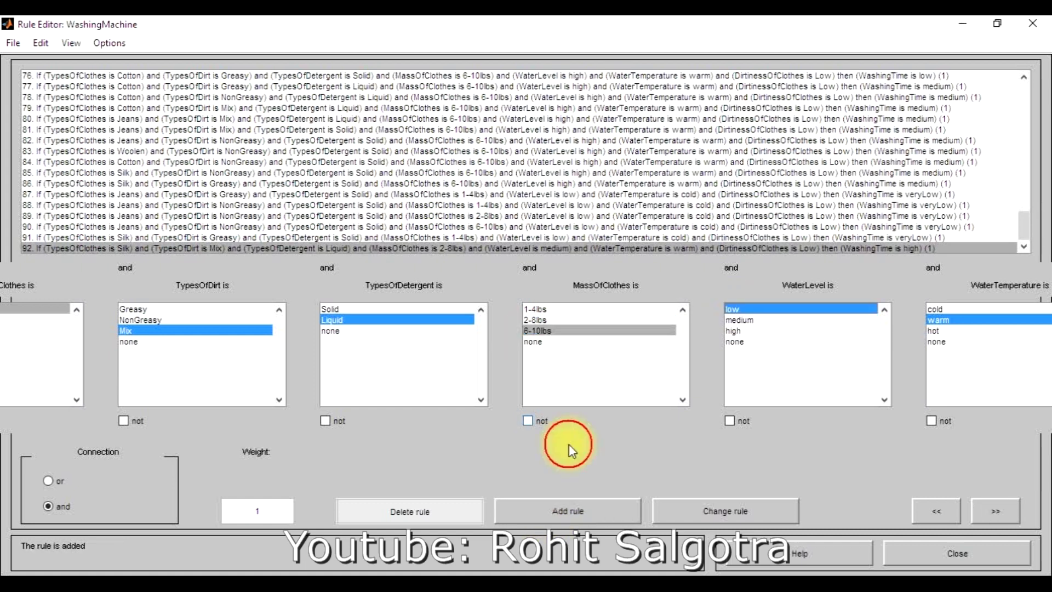
{"action": "left_click", "coordinate": [564, 519]}
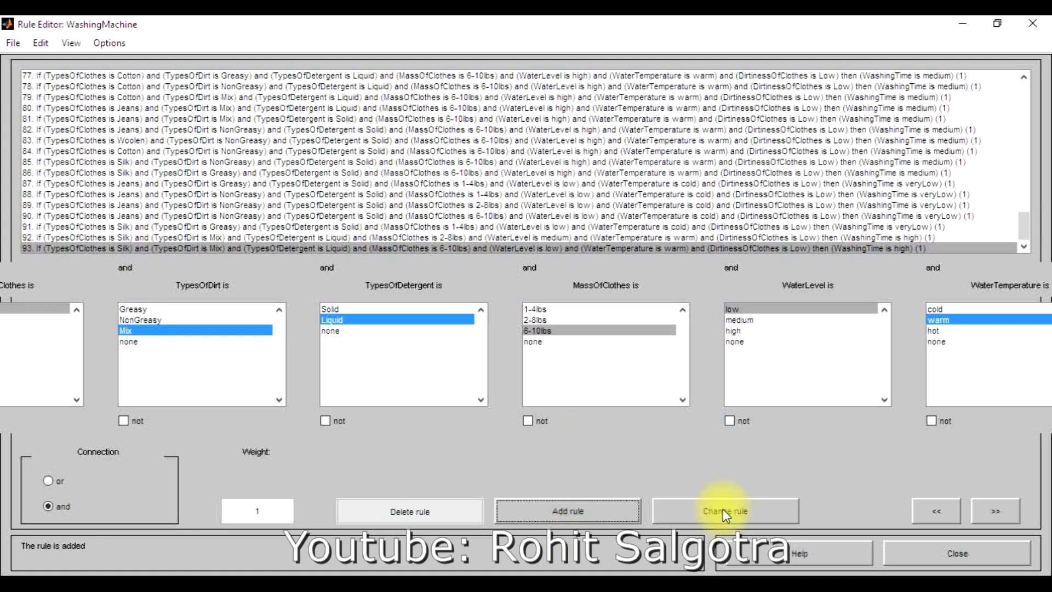
- Change rule 87's water level to high
{"action": "left_click", "coordinate": [426, 188]}
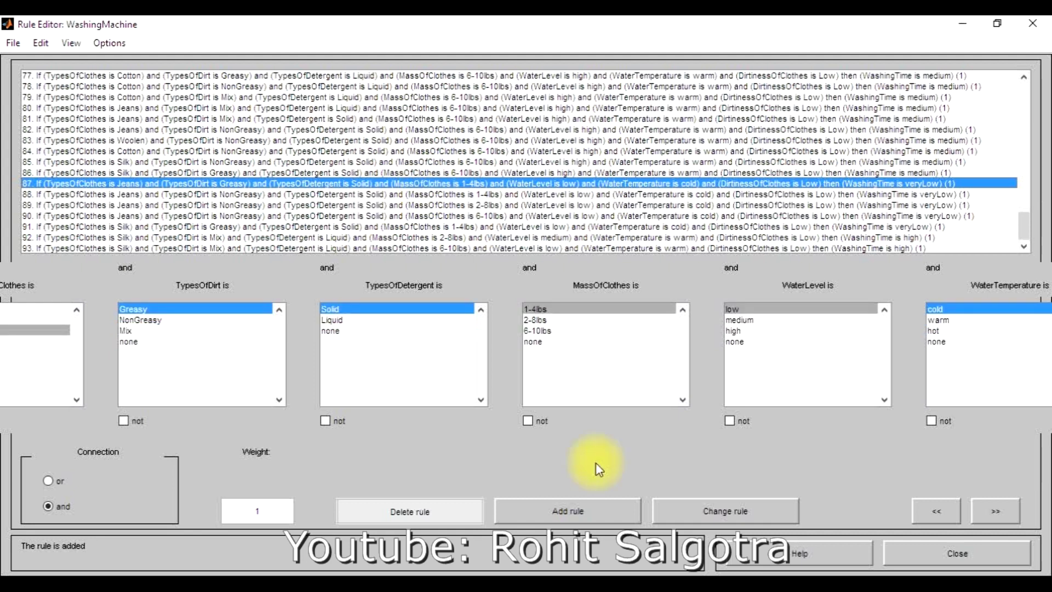
{"action": "left_click", "coordinate": [735, 332]}
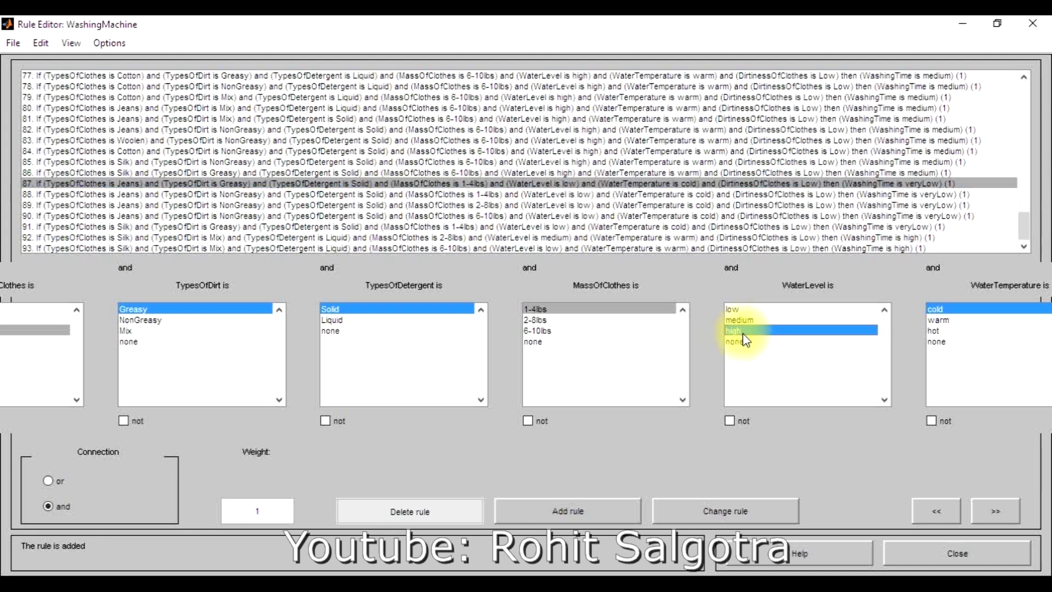
{"action": "left_click", "coordinate": [693, 515]}
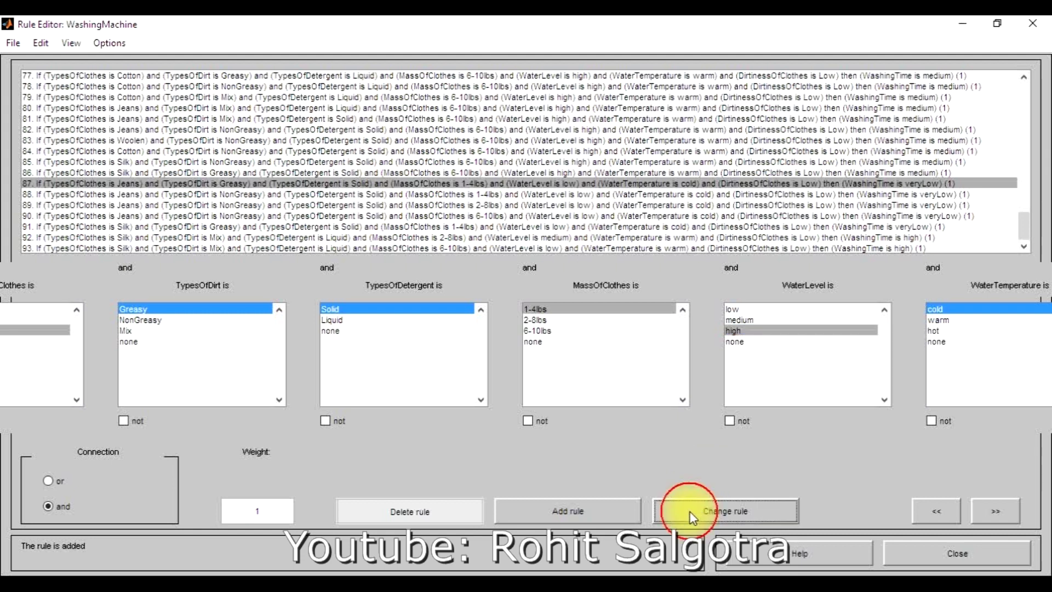
- Close the Rule Editor and bring the WashingMachine FIS Editor to the front
{"action": "left_click", "coordinate": [930, 557]}
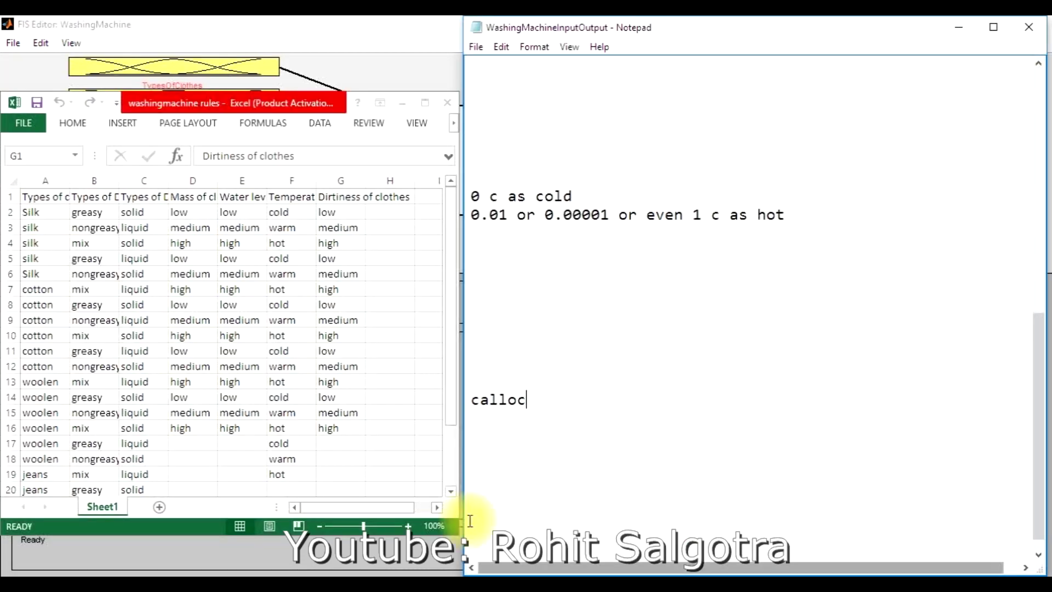
{"action": "left_click", "coordinate": [325, 29]}
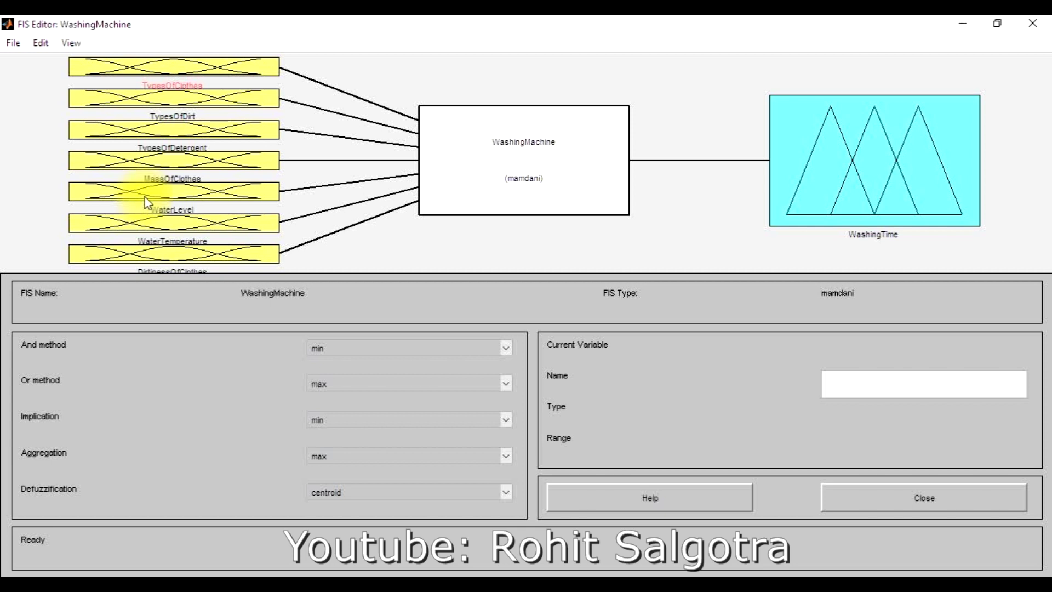
- Test inputs [5.05 5.05 4.75 5 5 25 5] in the Rule Viewer, get WashingTime 15, and close it
{"action": "left_click", "coordinate": [73, 43]}
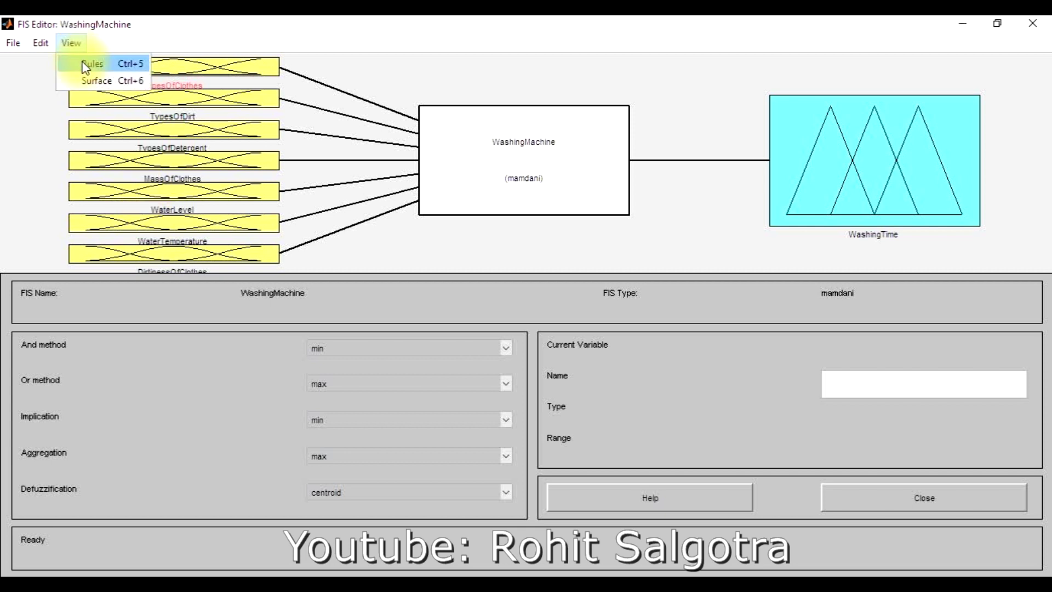
{"action": "left_click", "coordinate": [87, 64]}
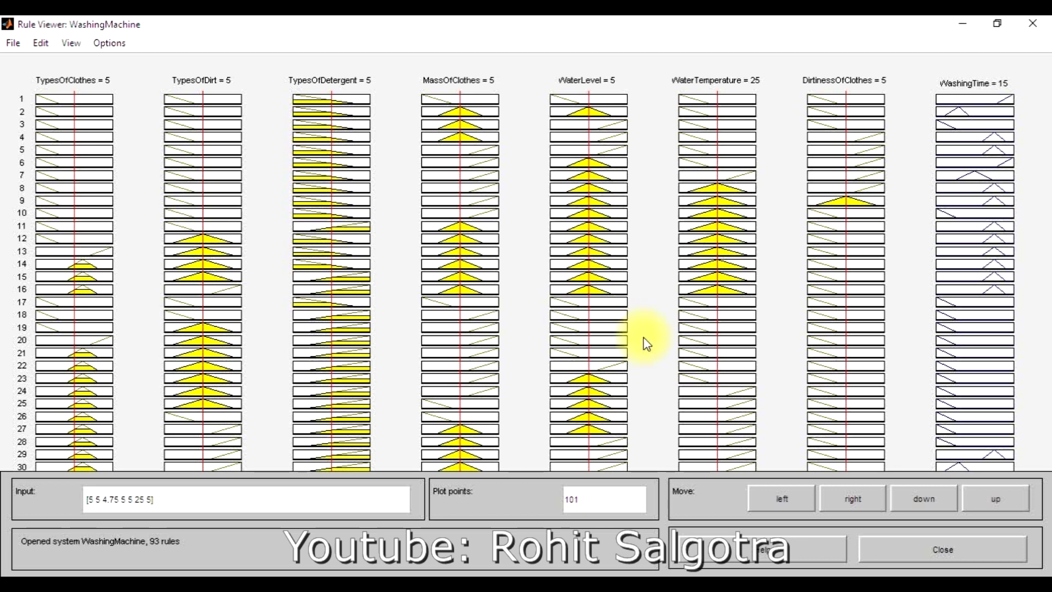
{"action": "left_click", "coordinate": [840, 368]}
{"action": "key", "text": "BackSpace"}
{"action": "type", "text": "10"}
{"action": "left_click", "coordinate": [331, 394]}
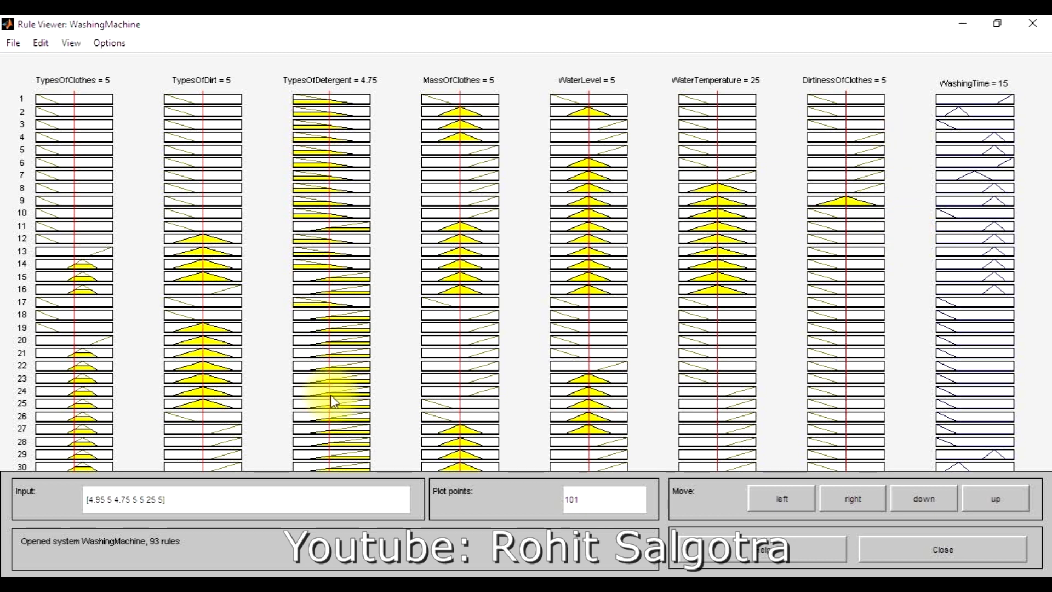
{"action": "type", "text": ".05"}
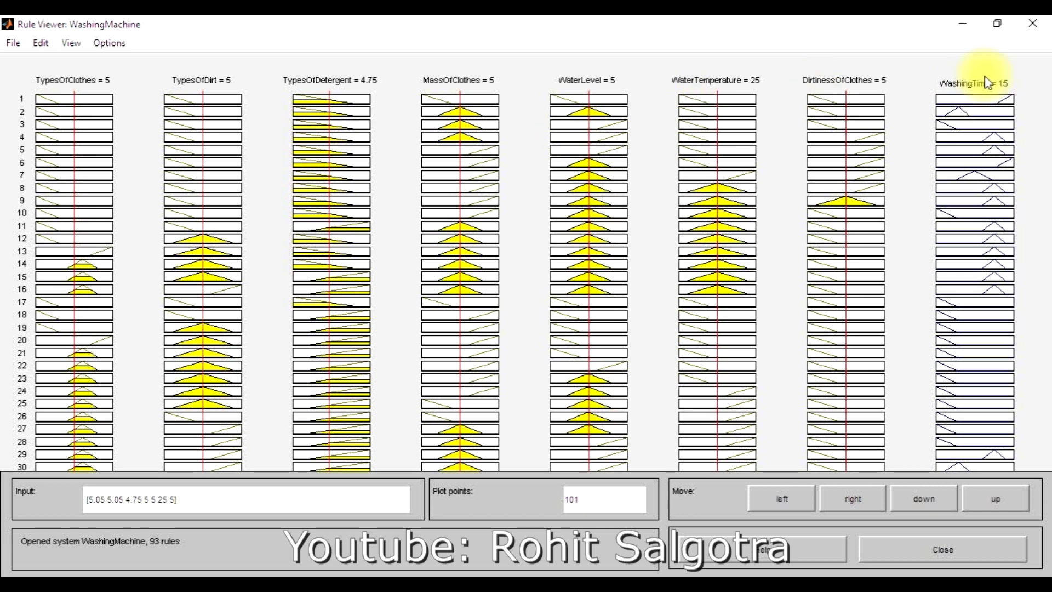
{"action": "left_click", "coordinate": [898, 550]}
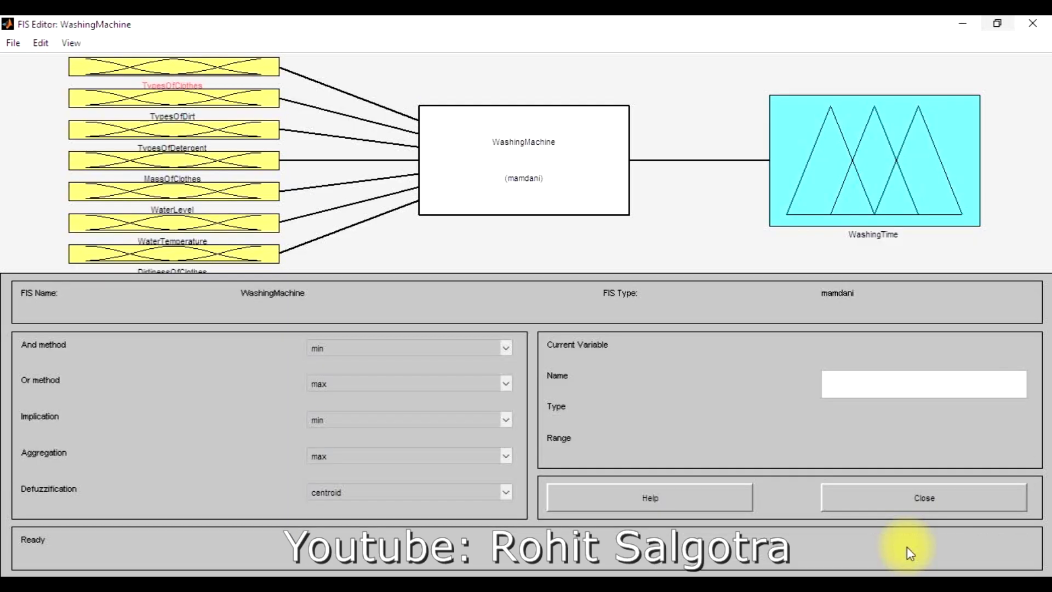
{"action": "left_click", "coordinate": [14, 42]}
{"action": "mouse_move", "coordinate": [71, 42]}
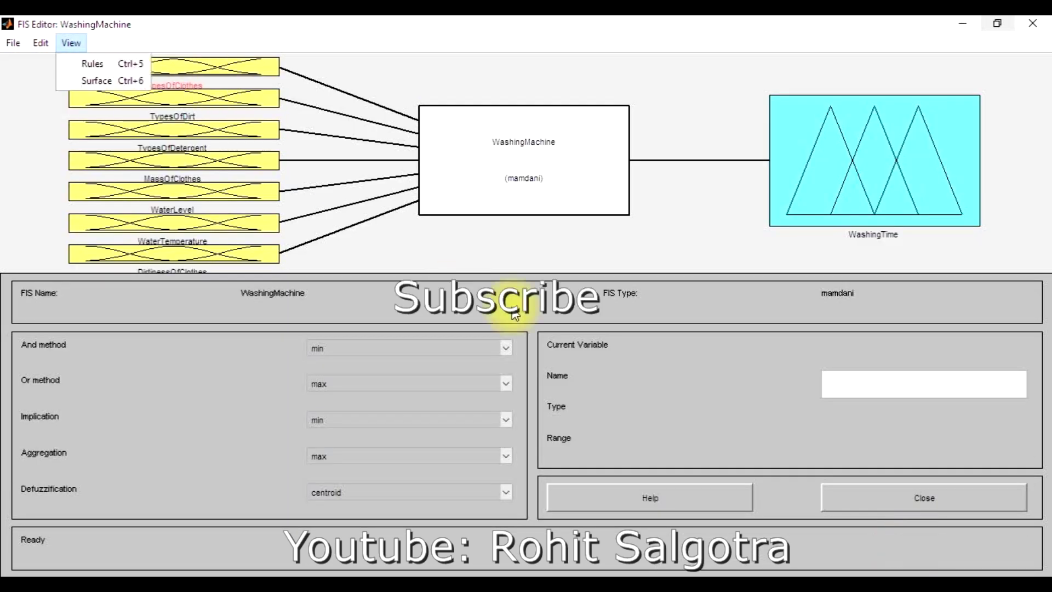
{"action": "left_click", "coordinate": [607, 359]}
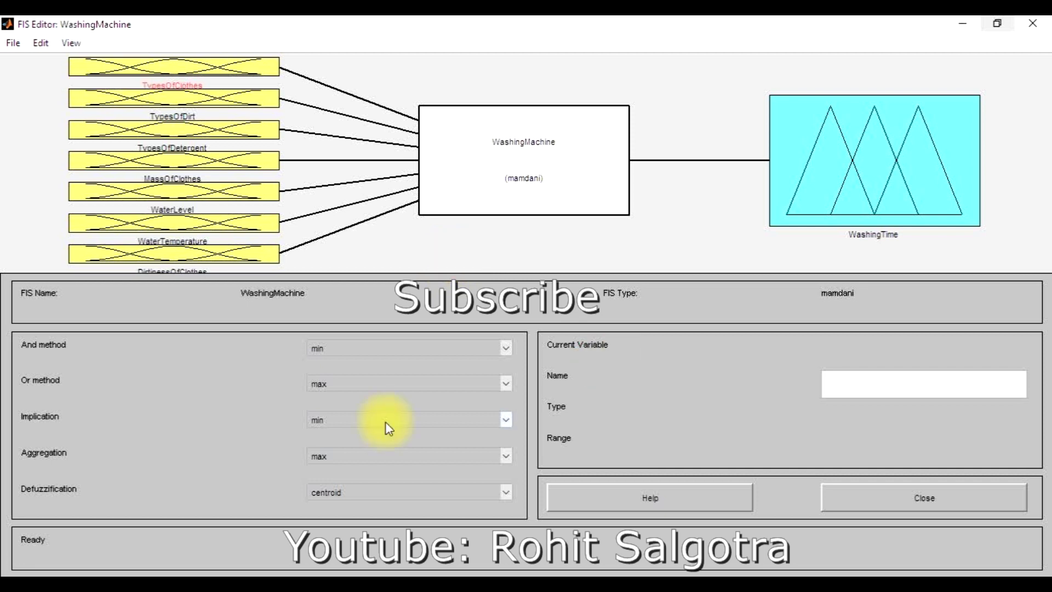
{"action": "left_click", "coordinate": [335, 492]}
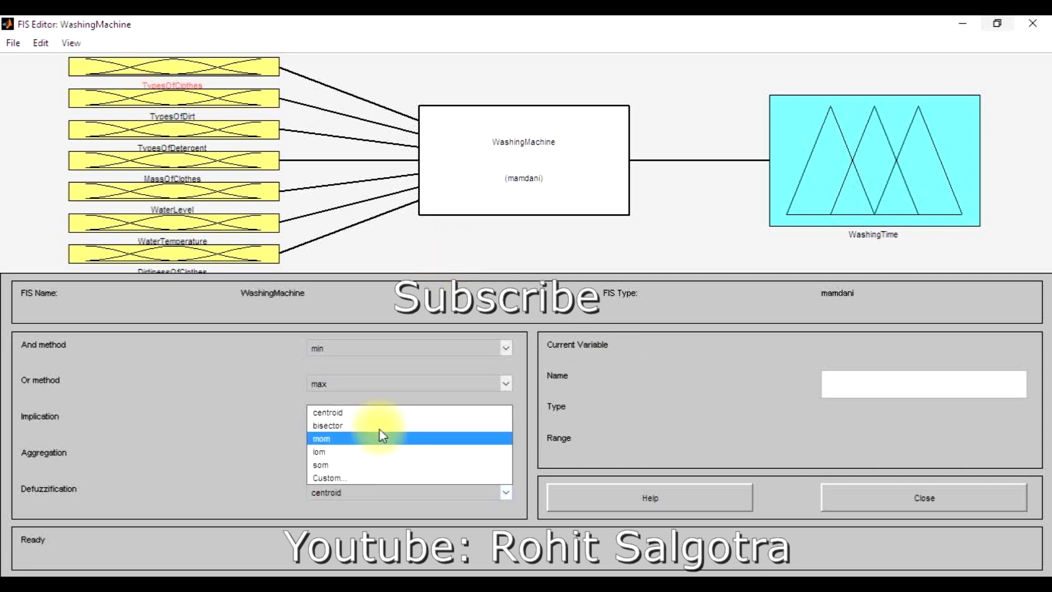
{"action": "left_click", "coordinate": [364, 414]}
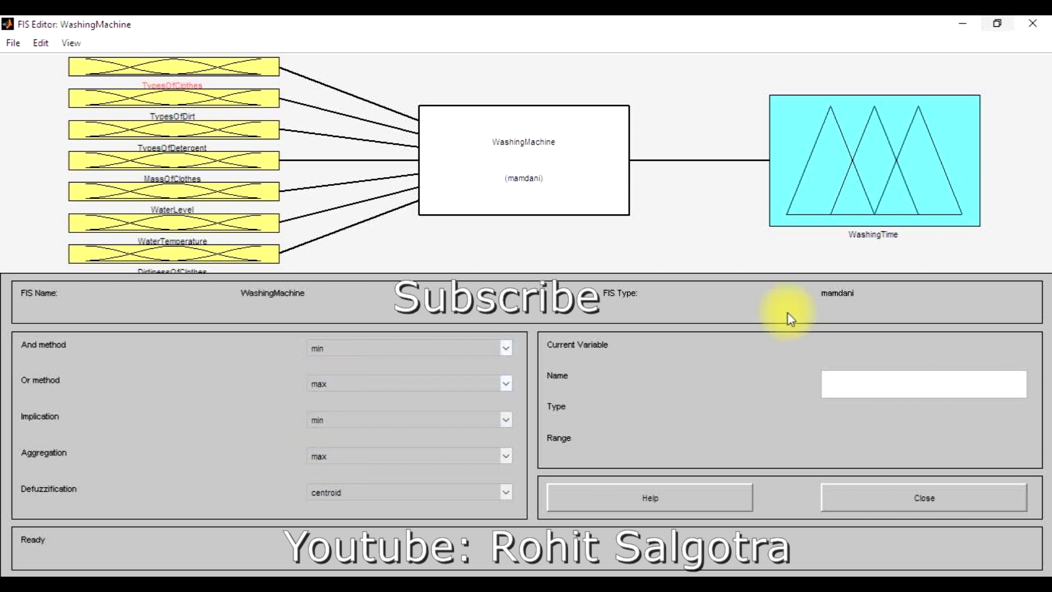
{"action": "double_click", "coordinate": [188, 193]}
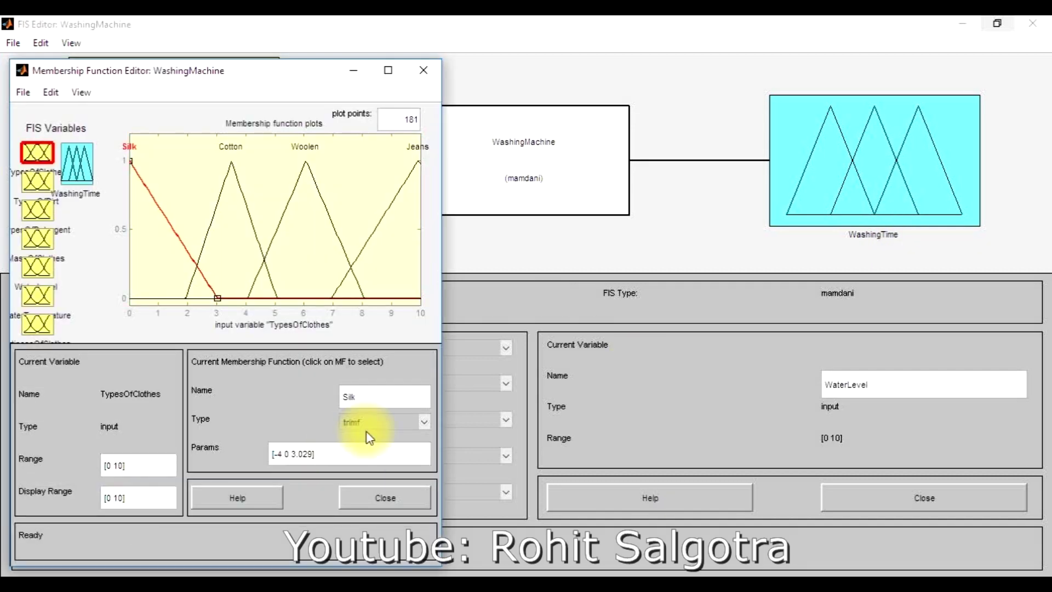
{"action": "left_click", "coordinate": [345, 422]}
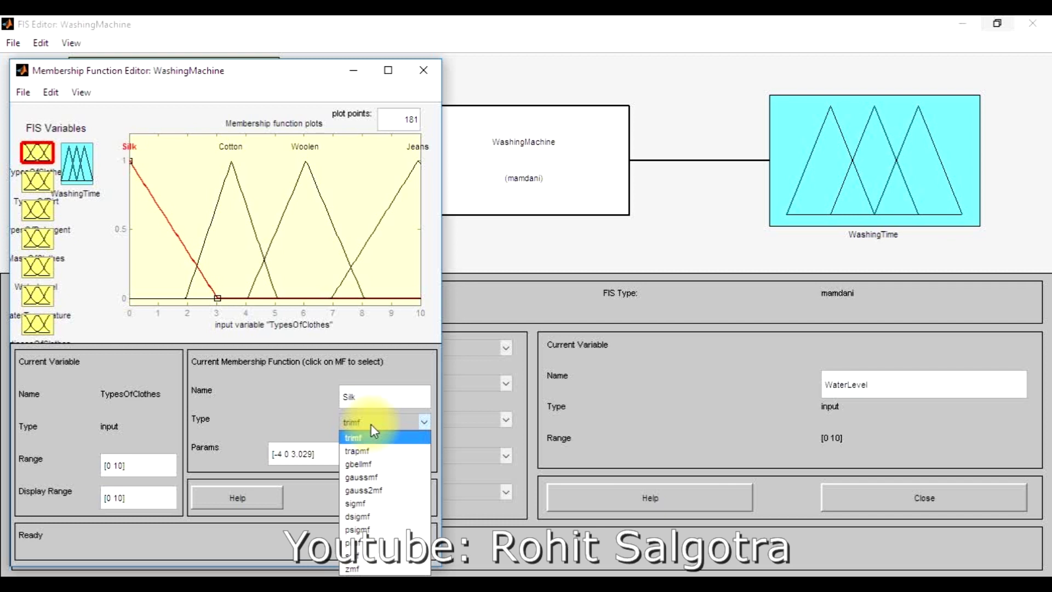
{"action": "left_click", "coordinate": [367, 438]}
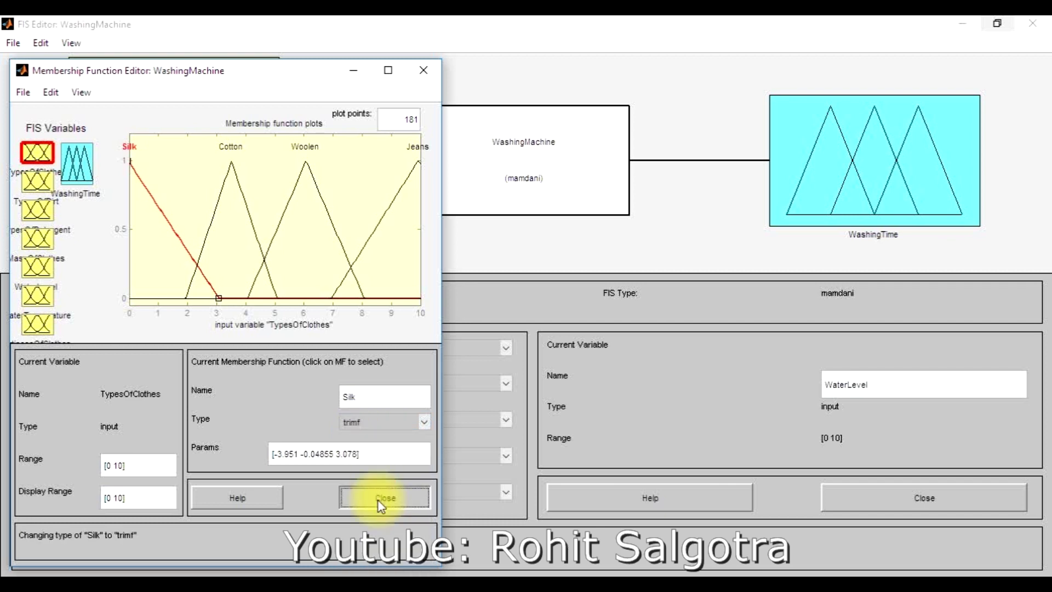
{"action": "left_click", "coordinate": [377, 497]}
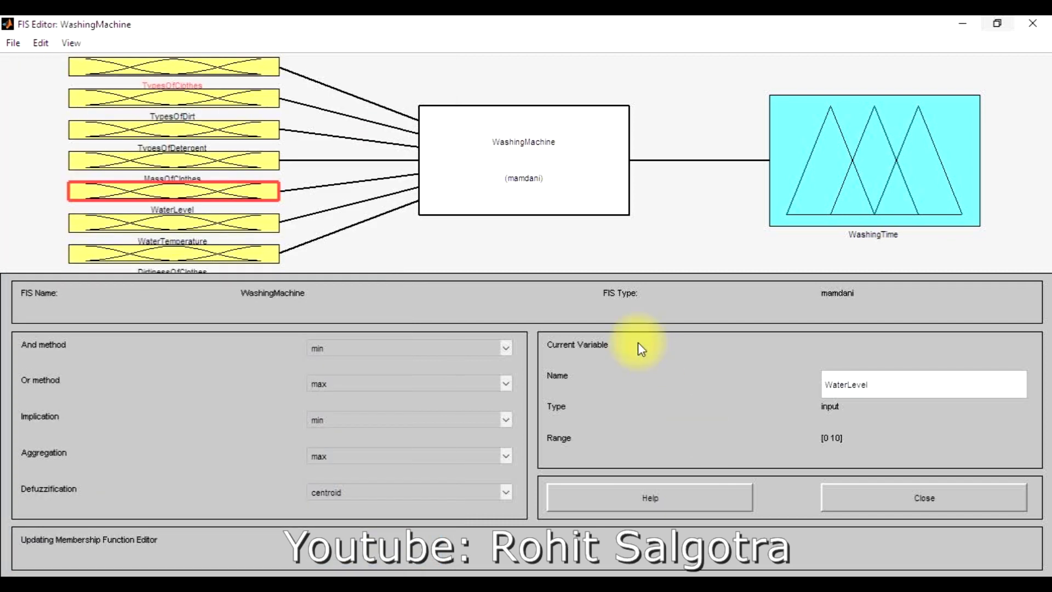
- Close the FIS Editor, overwrite WashingMachine.fis with the edited system, and switch to MATLAB
{"action": "left_click", "coordinate": [1029, 24]}
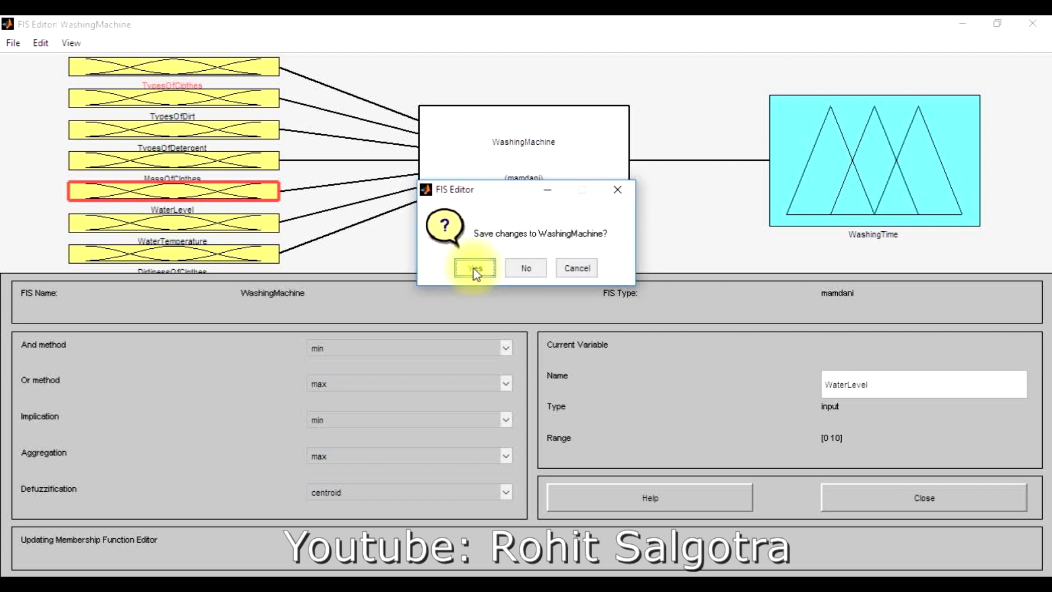
{"action": "left_click", "coordinate": [474, 271]}
{"action": "mouse_move", "coordinate": [305, 581]}
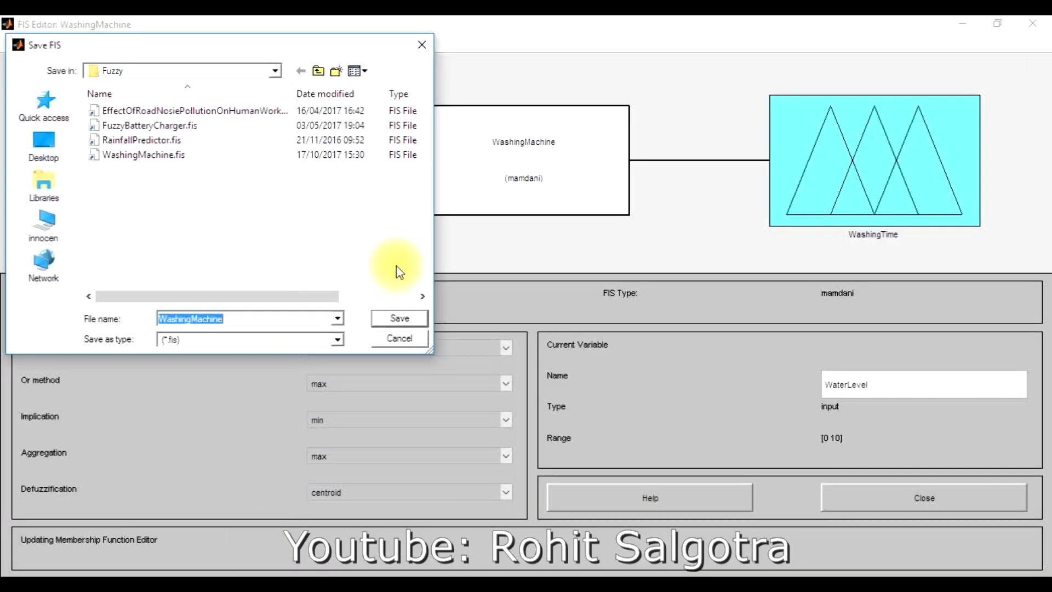
{"action": "left_click", "coordinate": [355, 154]}
{"action": "left_click", "coordinate": [399, 318]}
{"action": "left_click", "coordinate": [564, 307]}
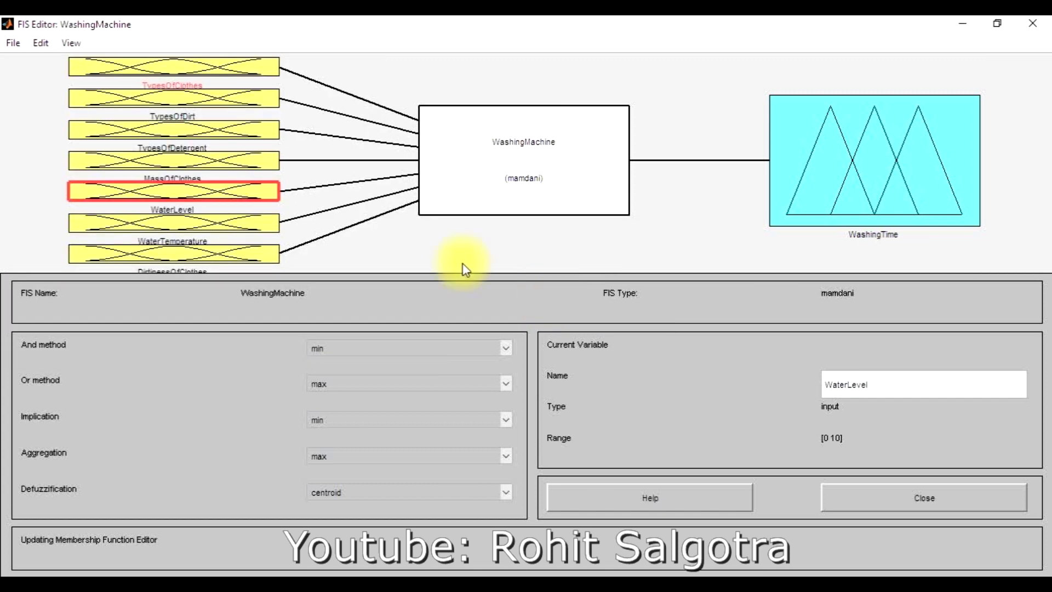
{"action": "key", "text": "alt+Tab"}
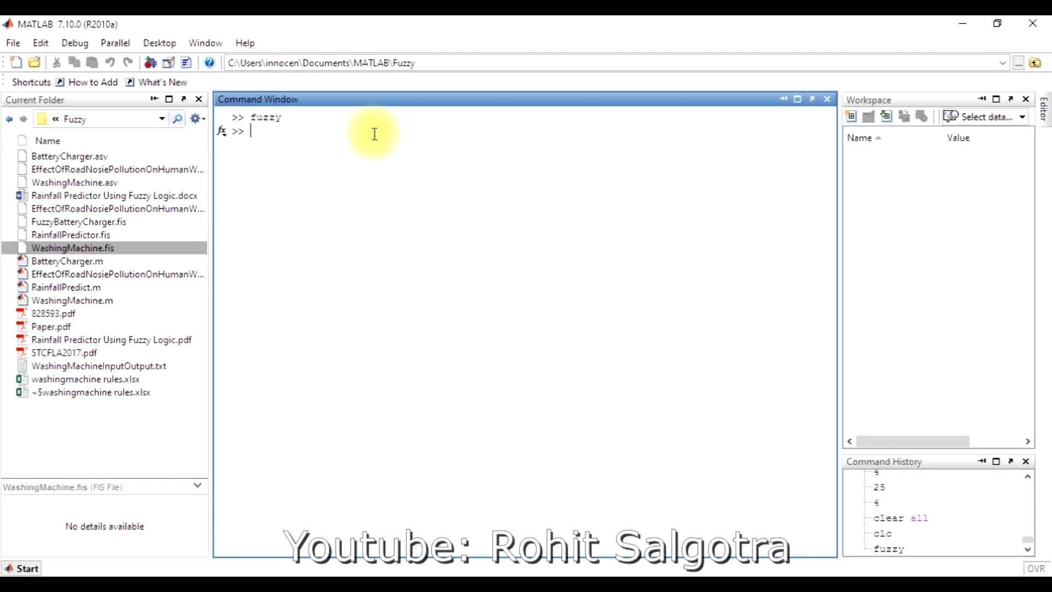
- Show WashingMachine.m in a widened Editor and highlight readfis and the WashingMachine file name
{"action": "left_click", "coordinate": [1043, 110]}
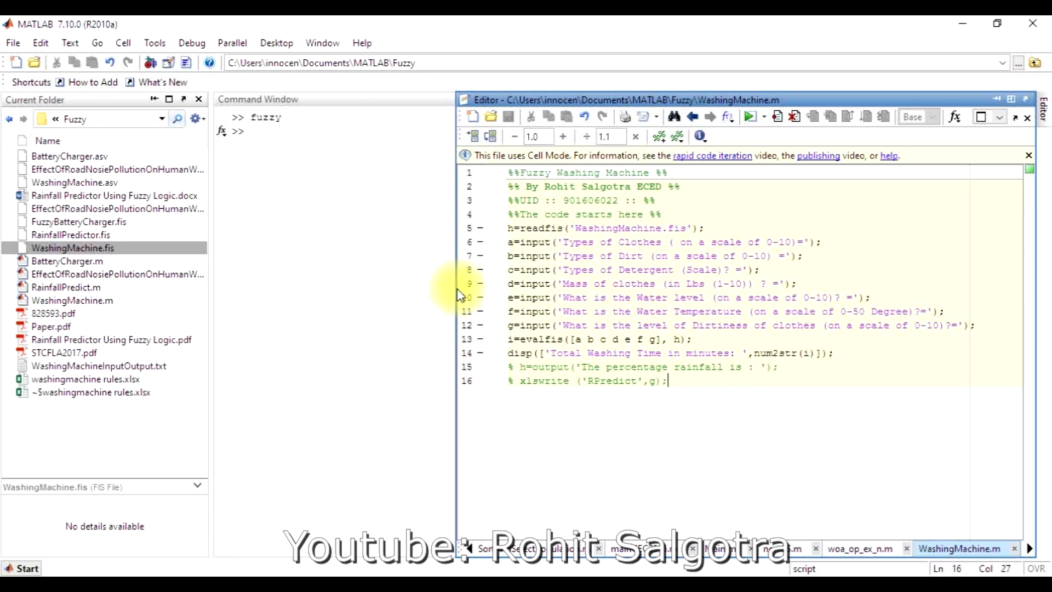
{"action": "left_click_drag", "start_coordinate": [456, 290], "coordinate": [412, 298]}
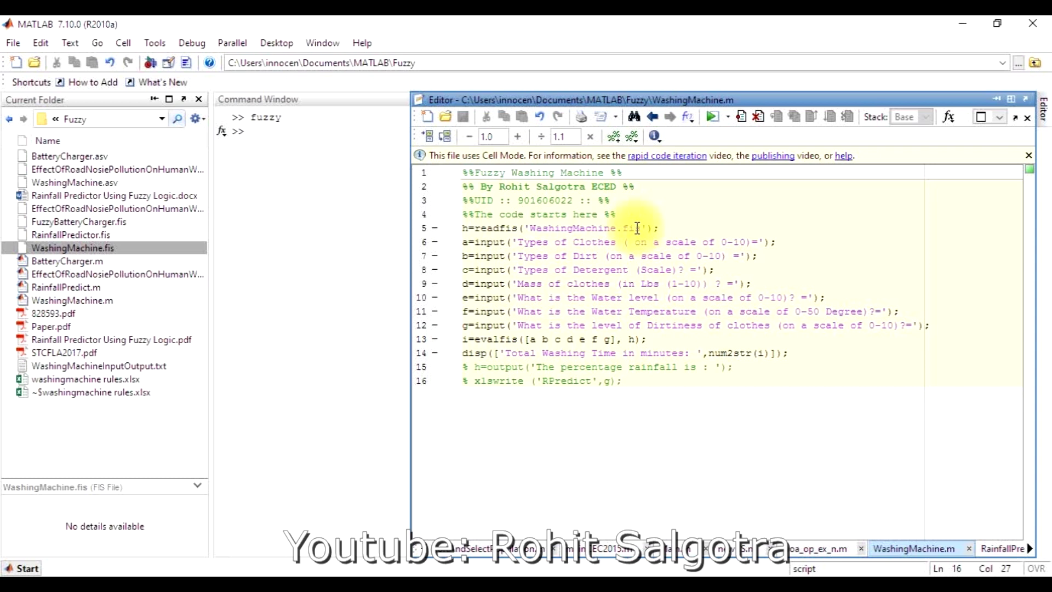
{"action": "left_click_drag", "start_coordinate": [517, 228], "coordinate": [478, 228]}
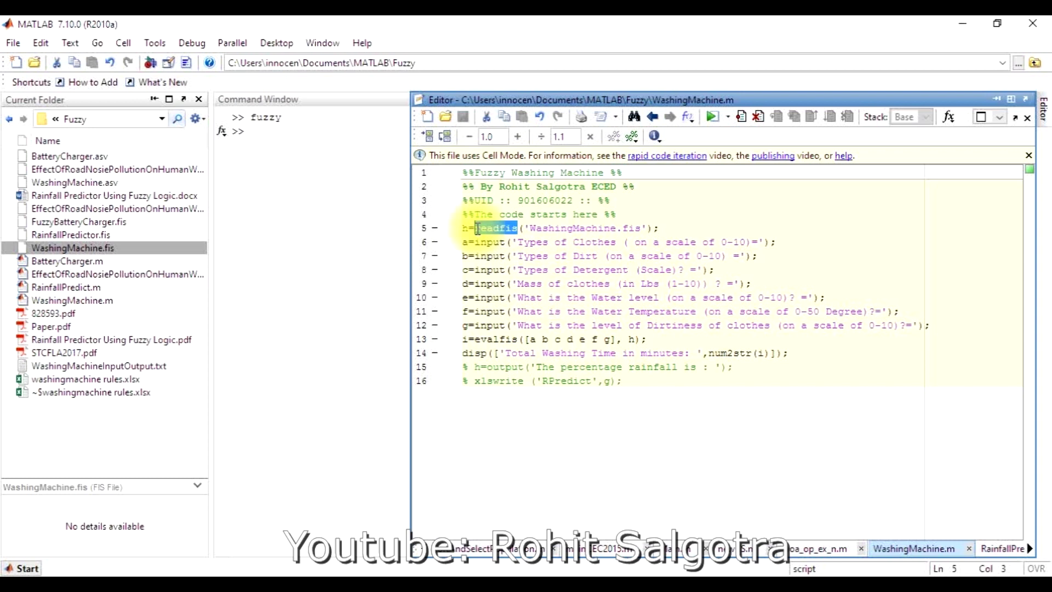
{"action": "left_click", "coordinate": [577, 229]}
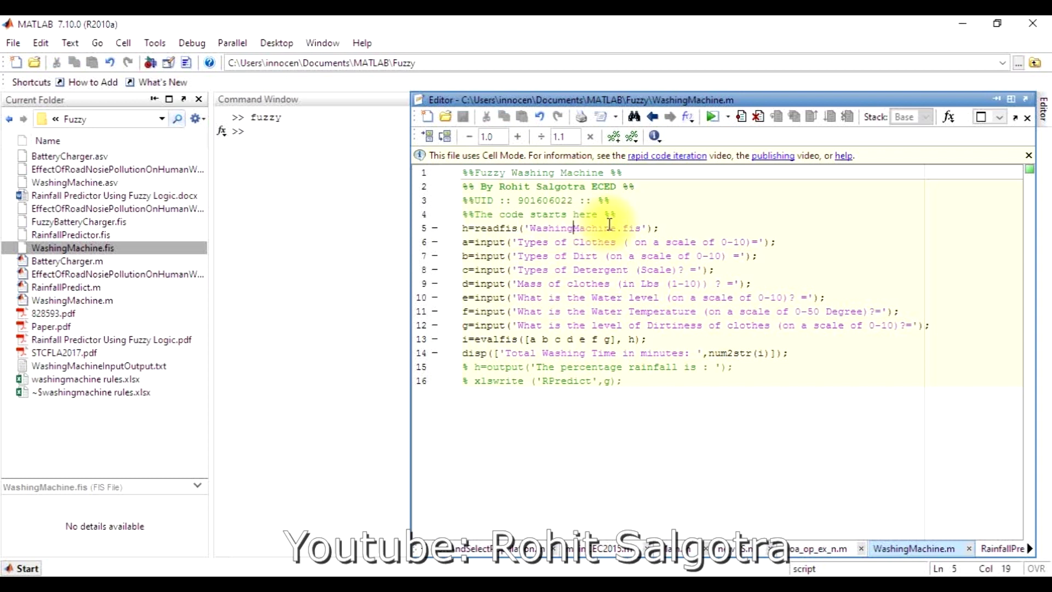
{"action": "double_click", "coordinate": [557, 228]}
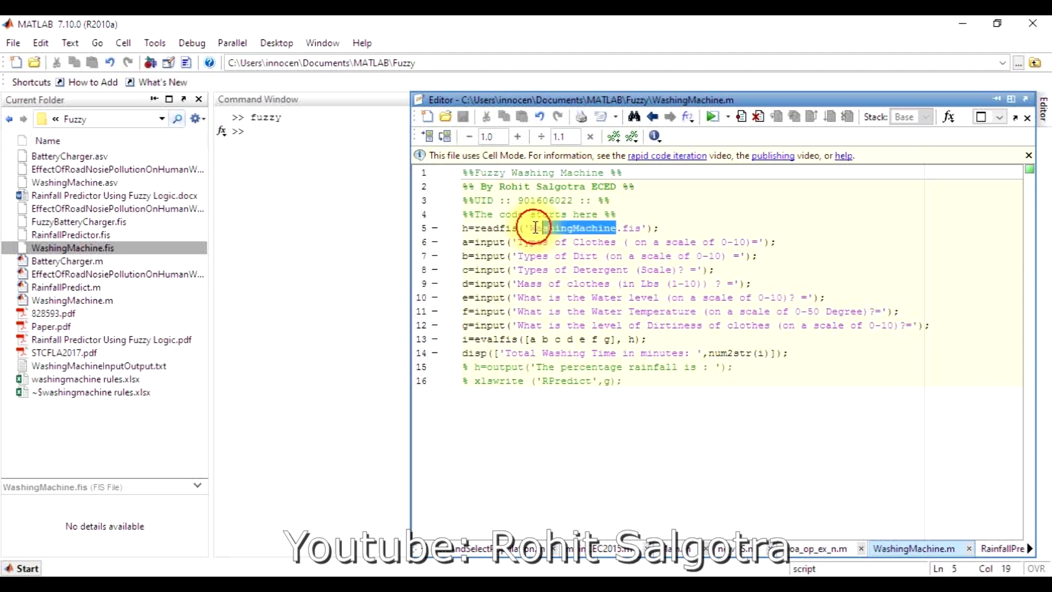
{"action": "left_click", "coordinate": [573, 229]}
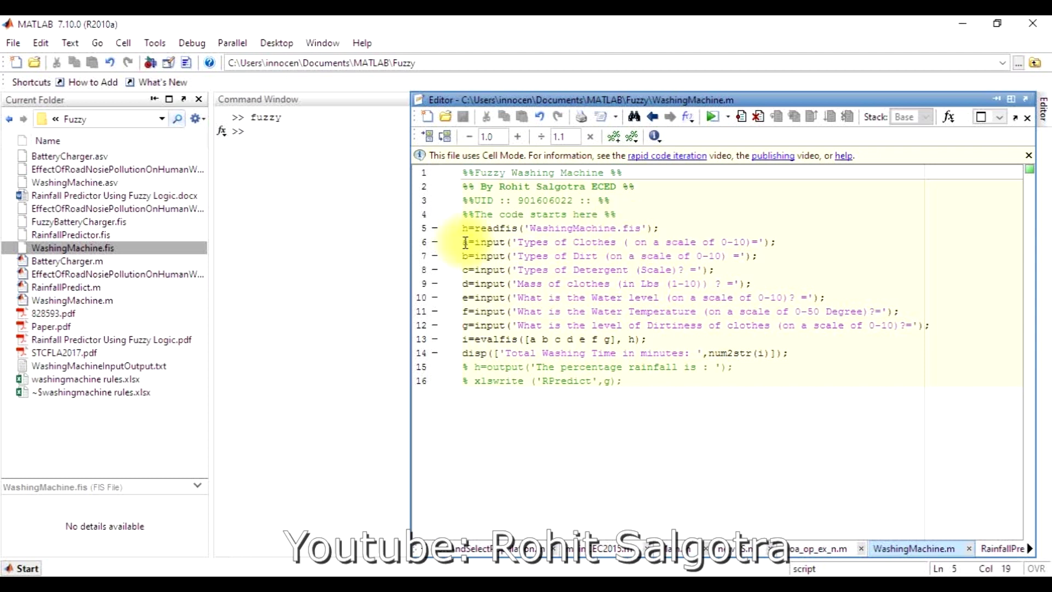
{"action": "left_click_drag", "start_coordinate": [462, 241], "coordinate": [526, 326]}
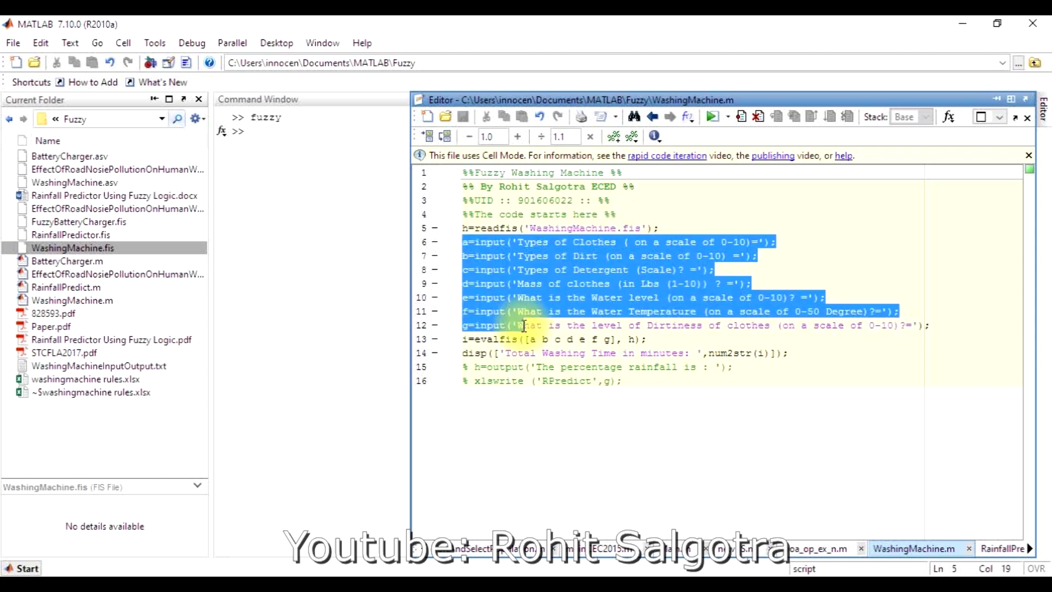
{"action": "left_click", "coordinate": [501, 270]}
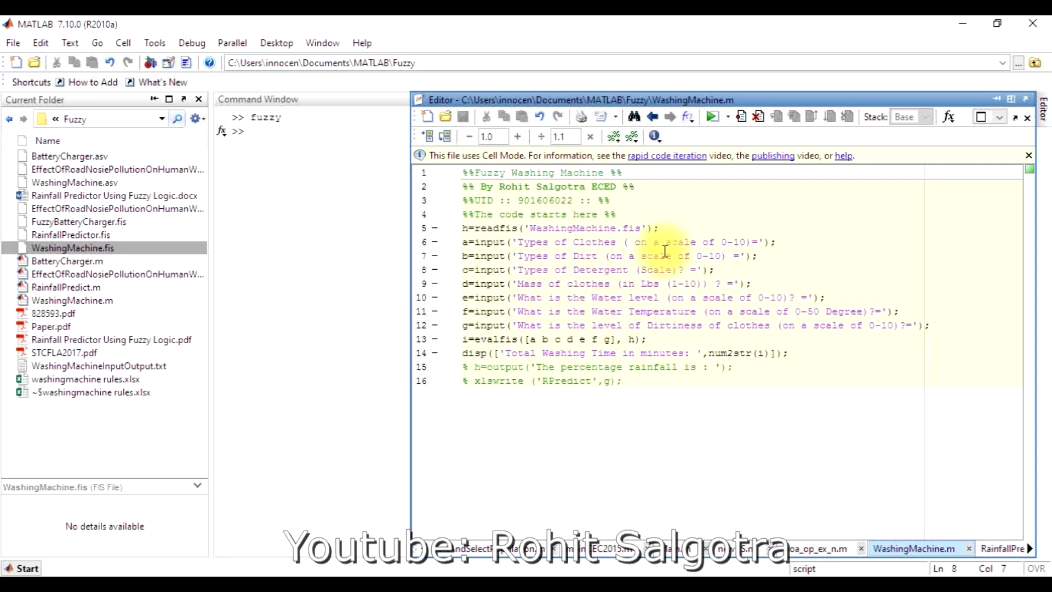
{"action": "left_click_drag", "start_coordinate": [636, 241], "coordinate": [748, 241]}
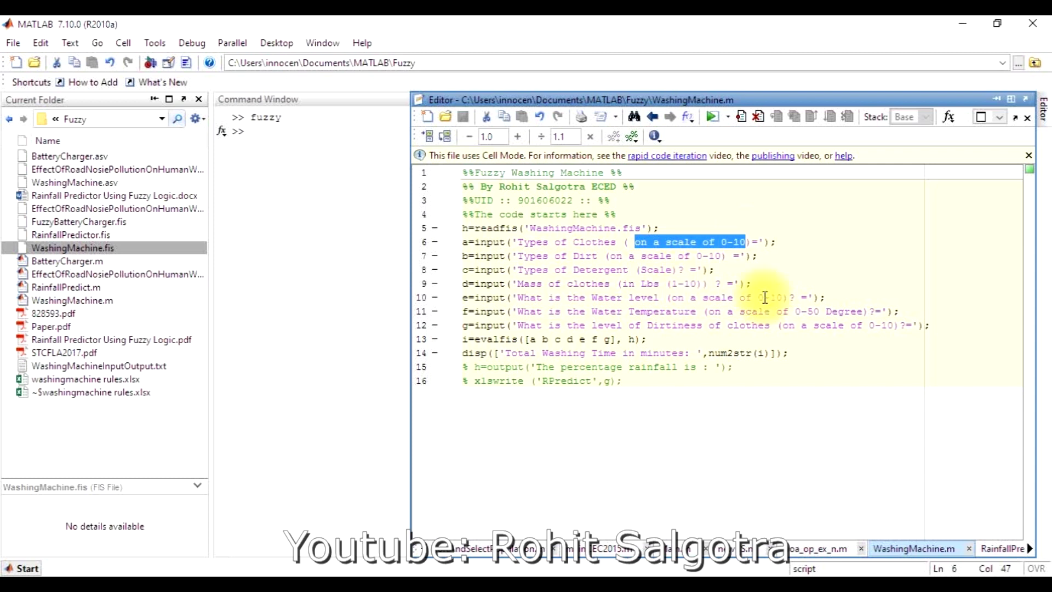
{"action": "left_click_drag", "start_coordinate": [863, 312], "coordinate": [801, 311]}
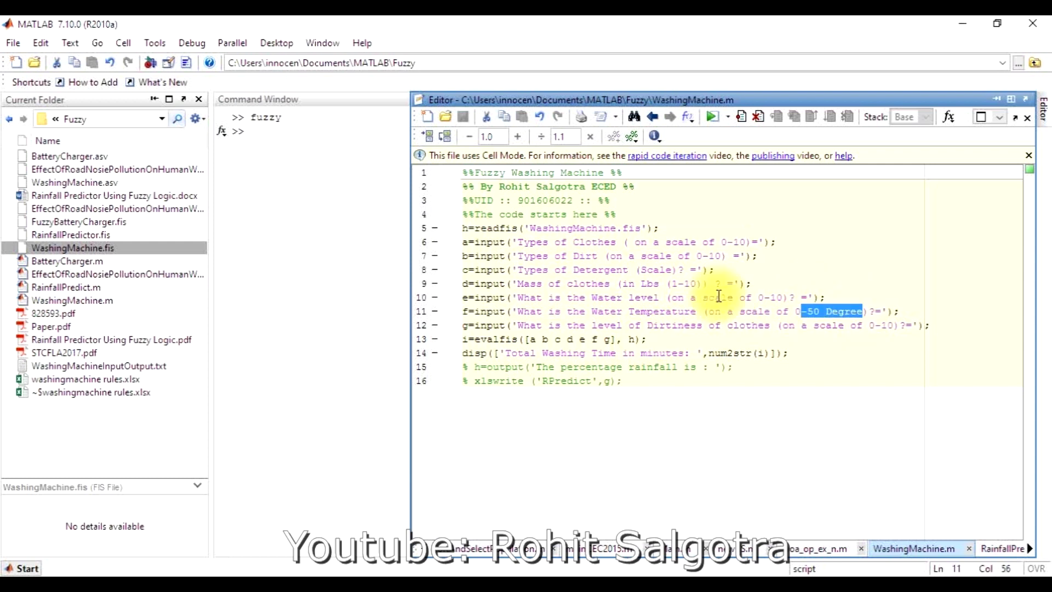
{"action": "left_click", "coordinate": [788, 296]}
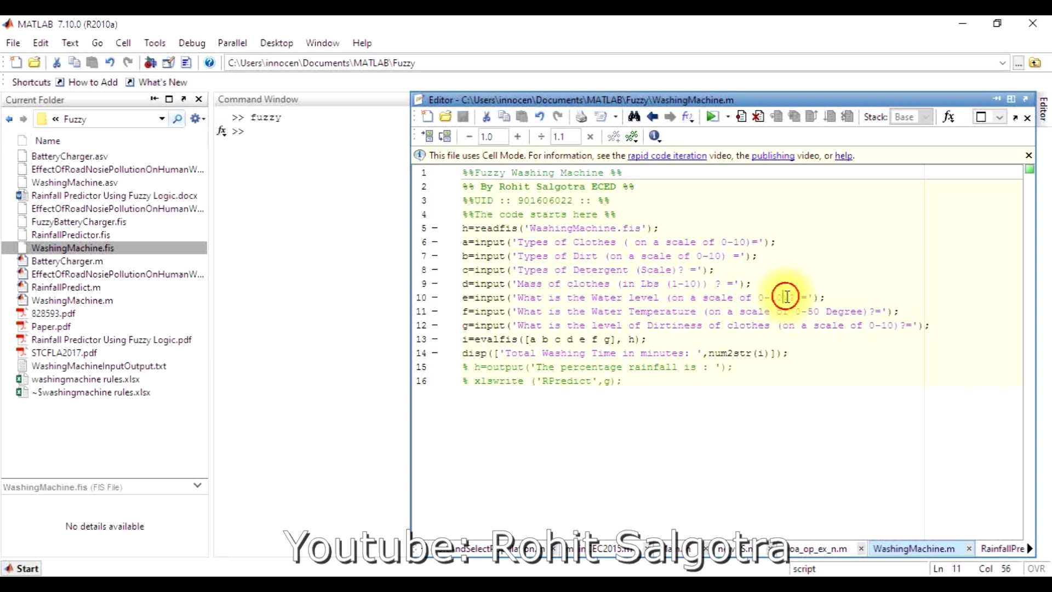
{"action": "left_click_drag", "start_coordinate": [704, 280], "coordinate": [637, 283]}
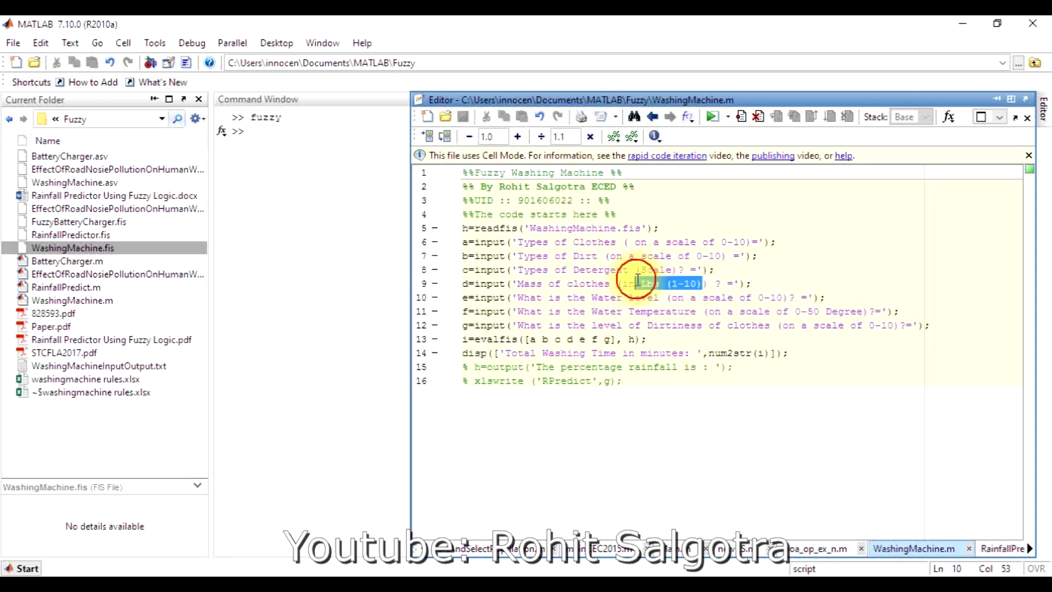
{"action": "left_click", "coordinate": [678, 284]}
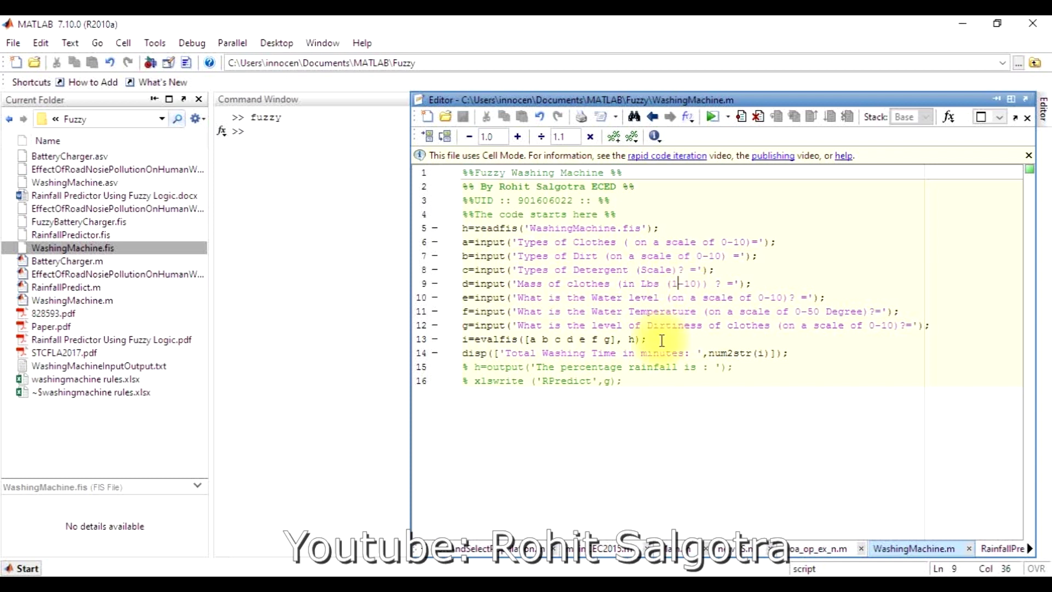
{"action": "mouse_move", "coordinate": [462, 353]}
{"action": "left_mouse_down"}
{"action": "mouse_move", "coordinate": [454, 366]}
{"action": "mouse_move", "coordinate": [453, 341]}
{"action": "left_mouse_up"}
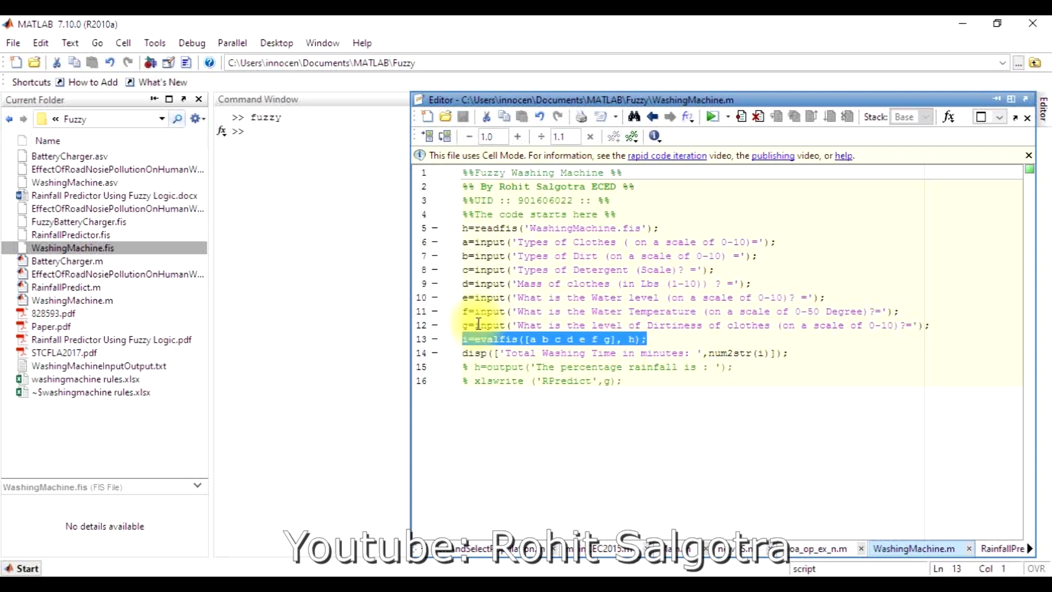
{"action": "left_click", "coordinate": [635, 340]}
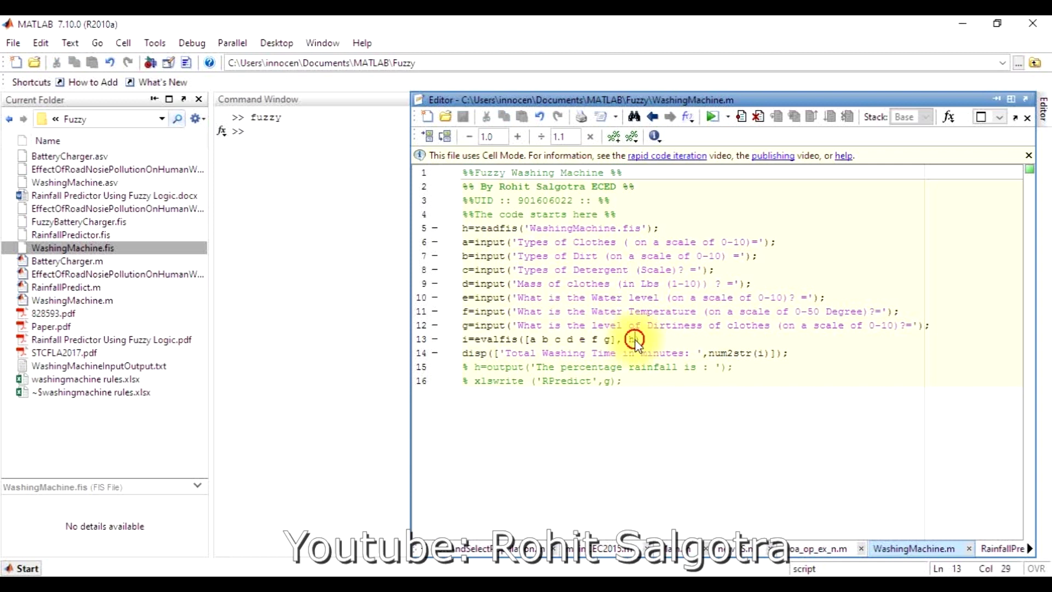